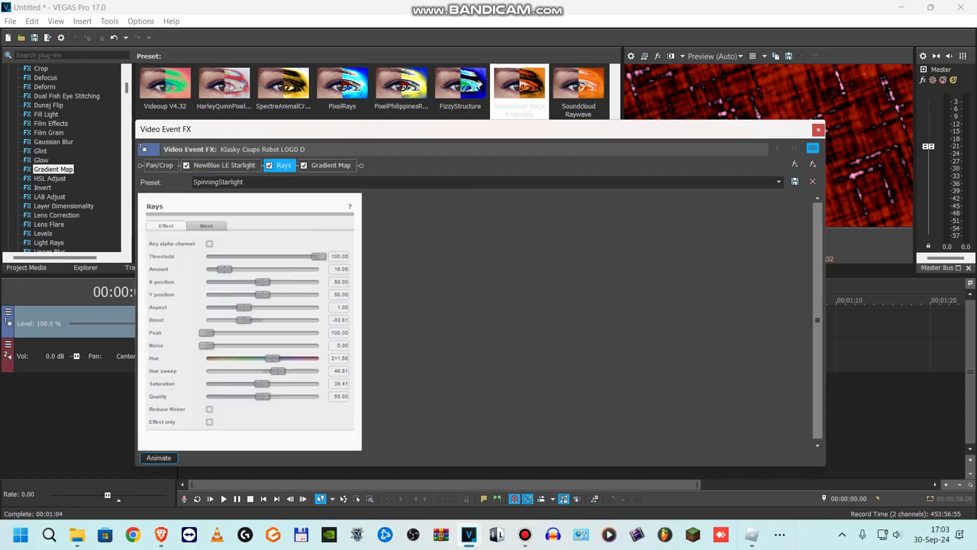
- Review the colour of each Gradient Map point in the first video event's effect chain, then close the effects window
{"action": "left_click", "coordinate": [331, 164]}
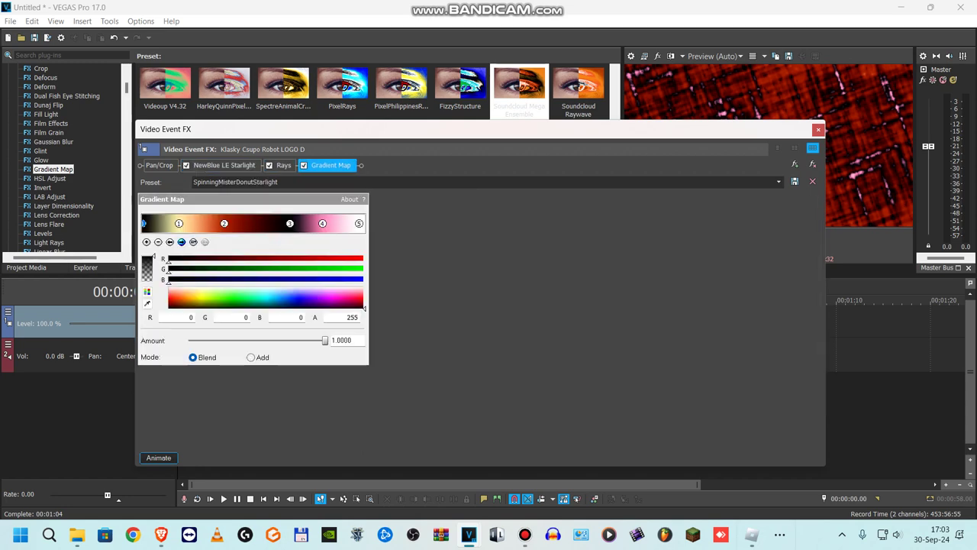
{"action": "left_click", "coordinate": [181, 241]}
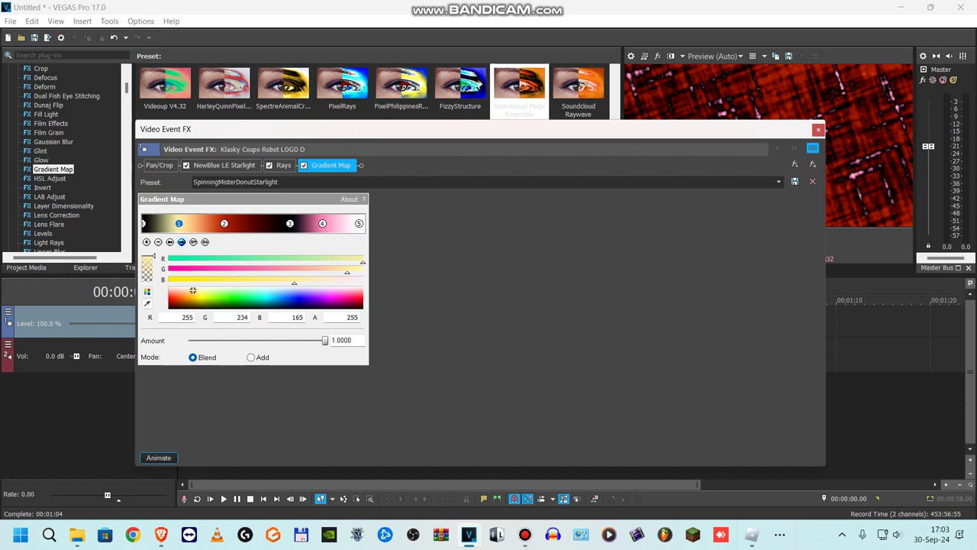
{"action": "left_click", "coordinate": [180, 241]}
{"action": "left_click", "coordinate": [181, 241]}
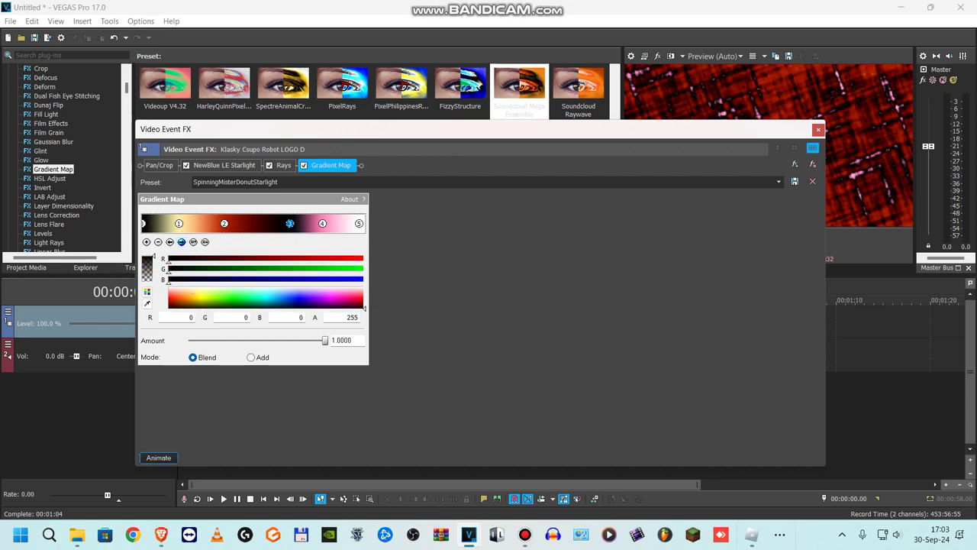
{"action": "left_click", "coordinate": [181, 242]}
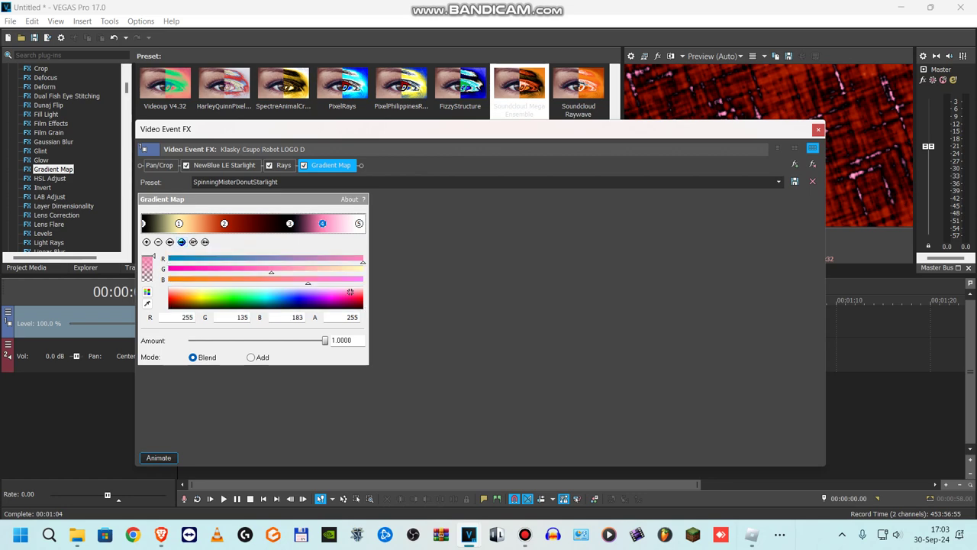
{"action": "left_click", "coordinate": [181, 241]}
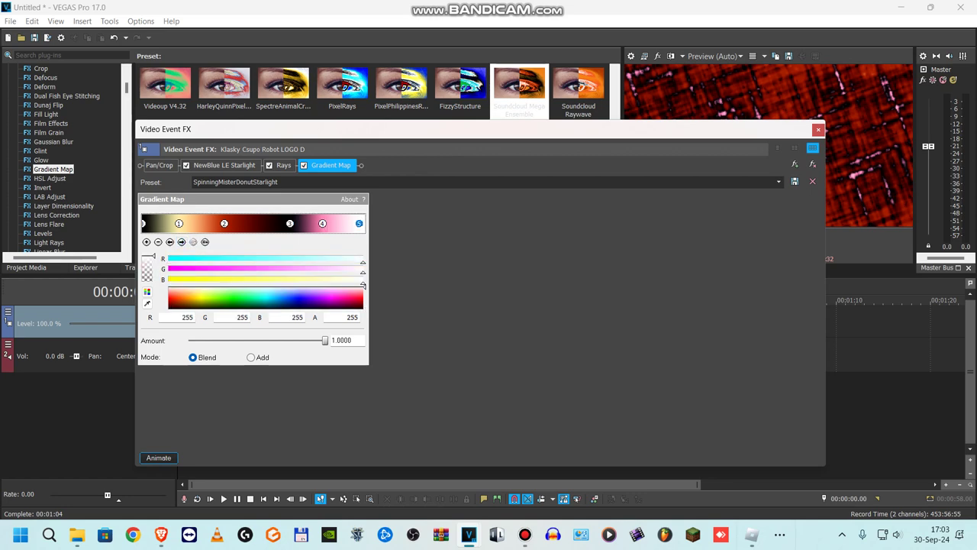
{"action": "left_click", "coordinate": [818, 130]}
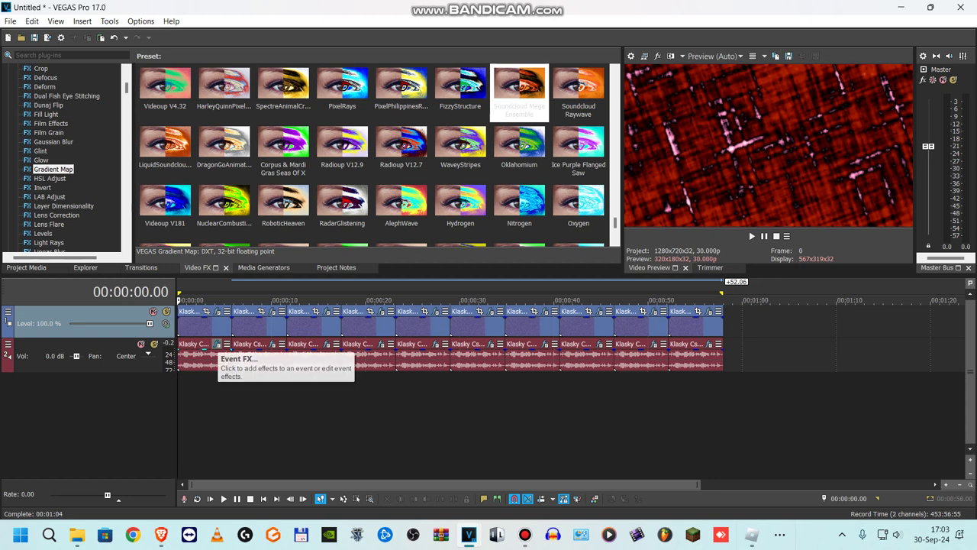
- Review the ERZATZ and IL Vocodex settings in the first audio event's effect chain
{"action": "left_click", "coordinate": [218, 344]}
{"action": "left_click", "coordinate": [69, 46]}
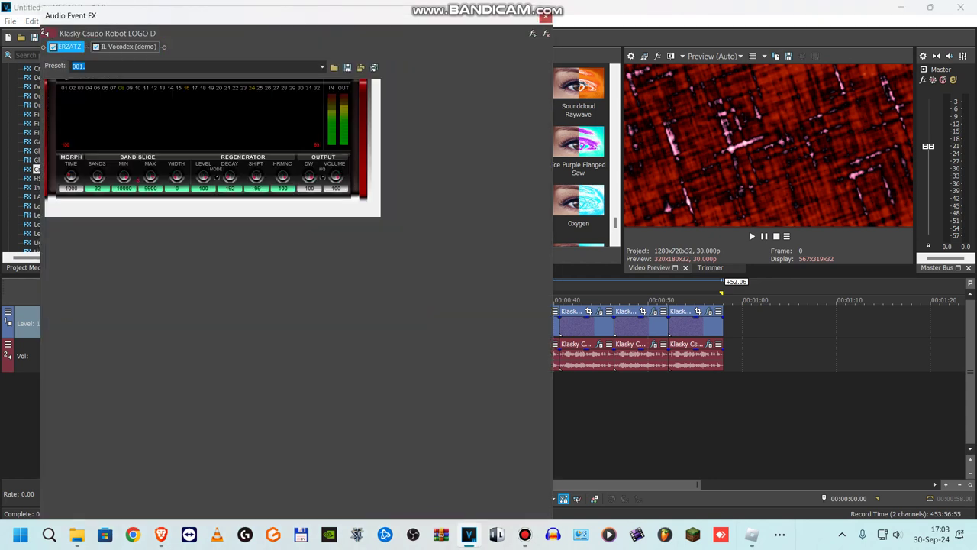
{"action": "left_click", "coordinate": [128, 46]}
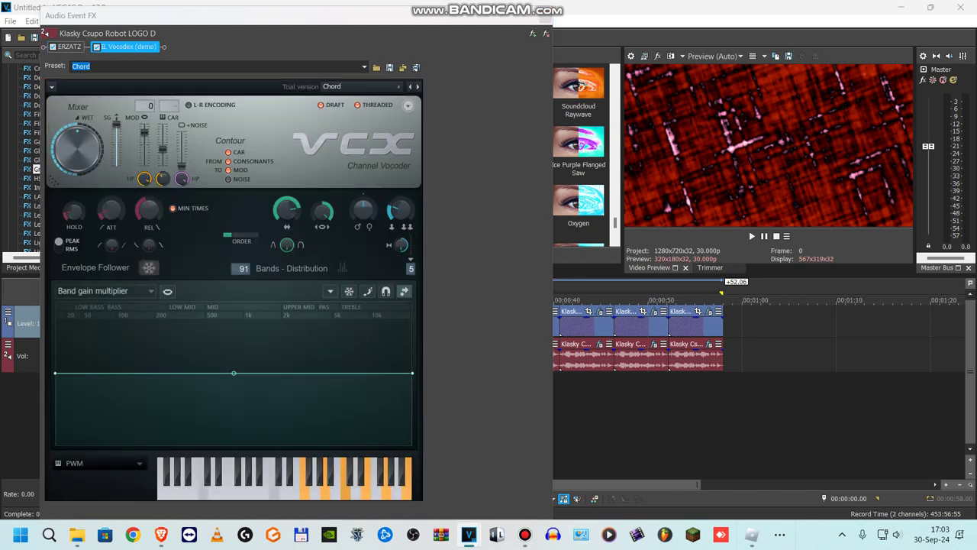
{"action": "left_click", "coordinate": [545, 16]}
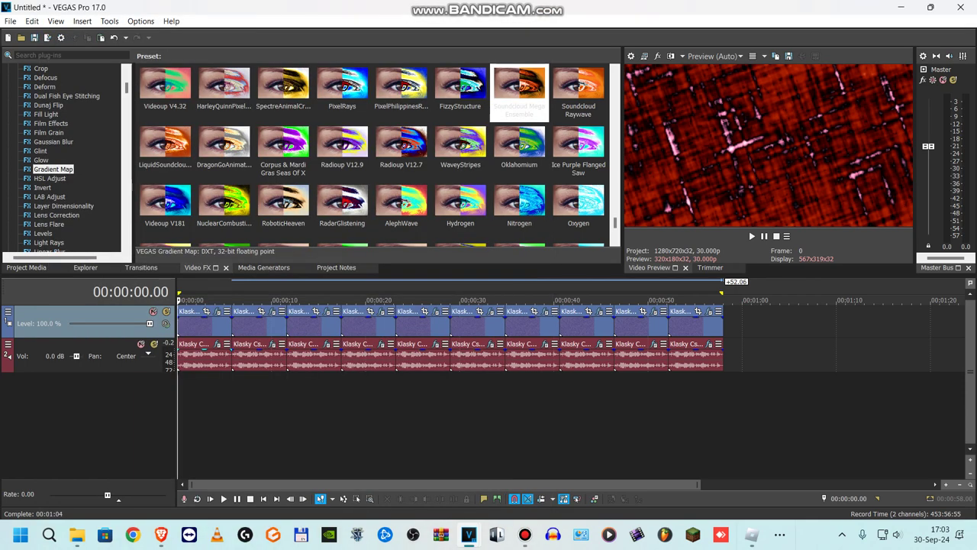
- Inspect the Rays and NewBlue LE Starlight settings in the second video event's effect chain
{"action": "left_click", "coordinate": [273, 312]}
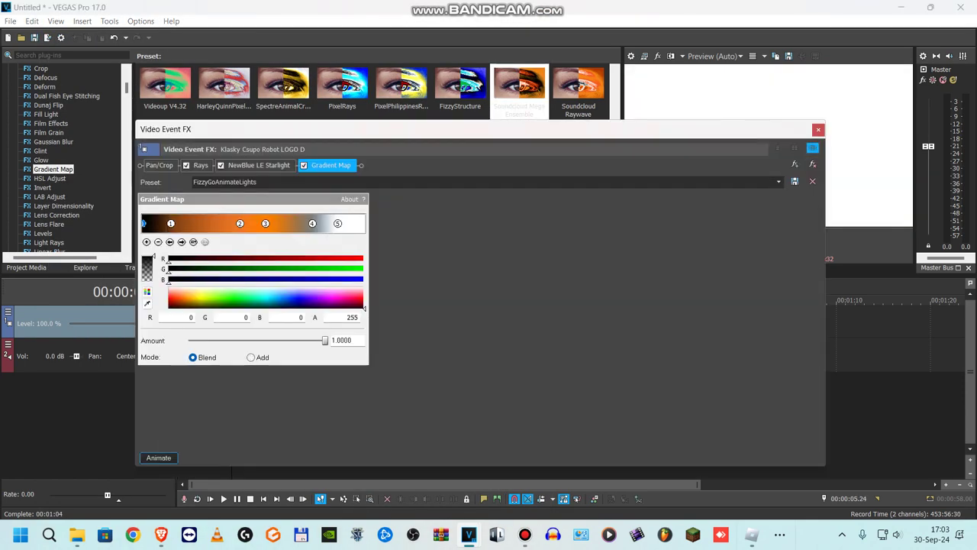
{"action": "left_click", "coordinate": [200, 165]}
{"action": "left_click", "coordinate": [258, 165]}
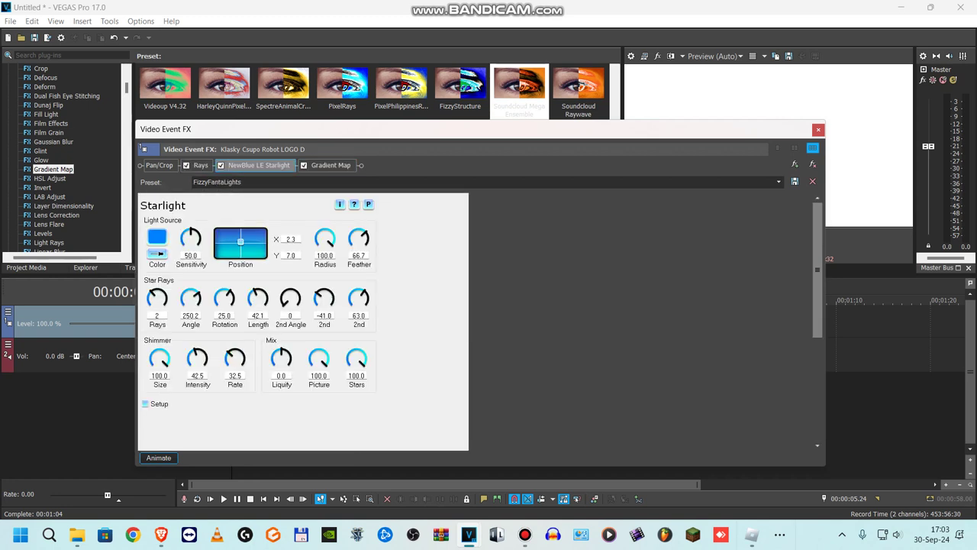
{"action": "left_click", "coordinate": [217, 182]}
{"action": "type", "text": "FizzyLights"}
- Step through the Gradient Map colour points of the second video event and close its effects window
{"action": "left_click", "coordinate": [330, 165]}
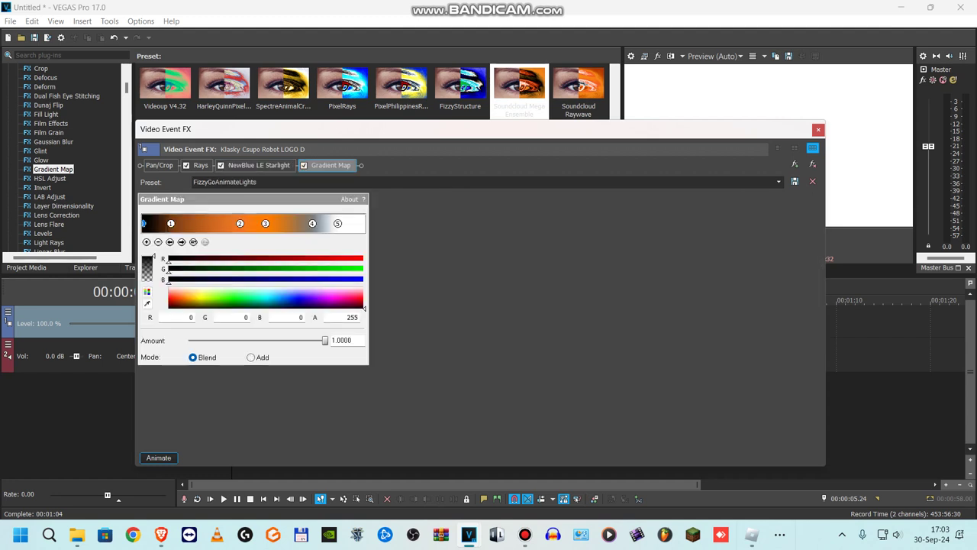
{"action": "left_click", "coordinate": [181, 241]}
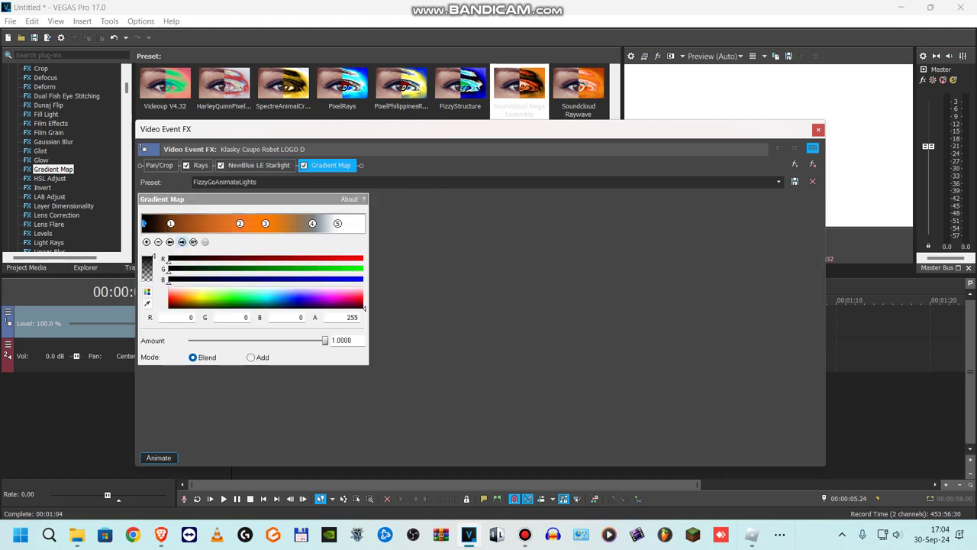
{"action": "left_click", "coordinate": [181, 241]}
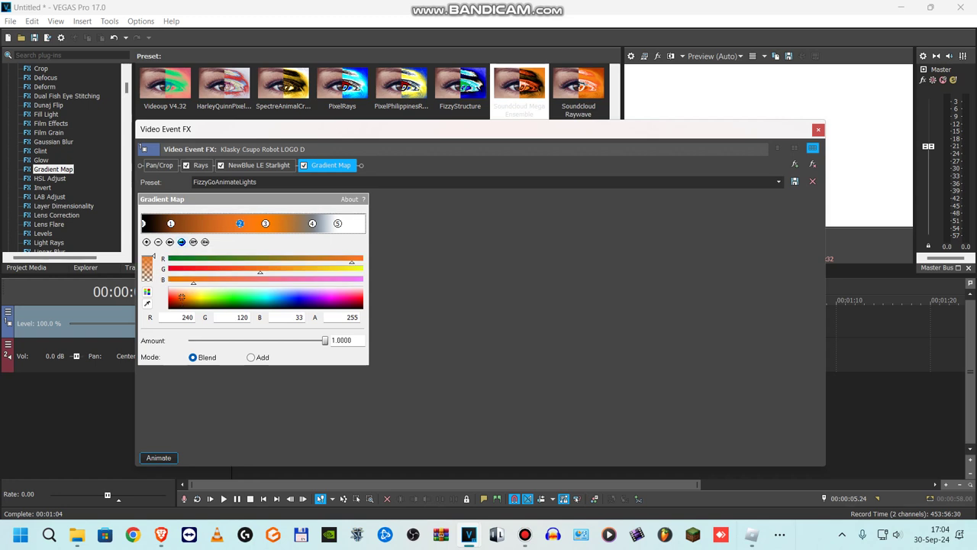
{"action": "left_click", "coordinate": [181, 241]}
{"action": "left_click", "coordinate": [181, 241]}
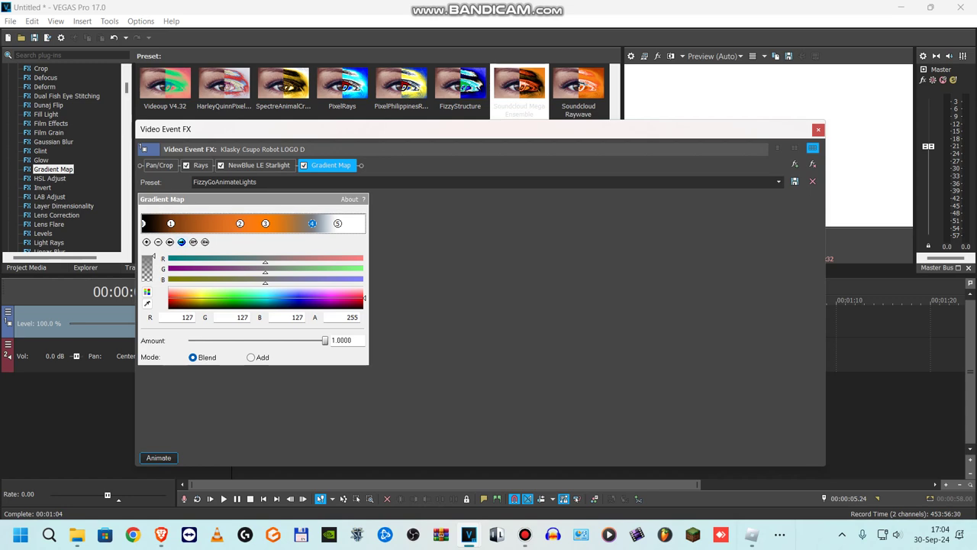
{"action": "left_click", "coordinate": [181, 241]}
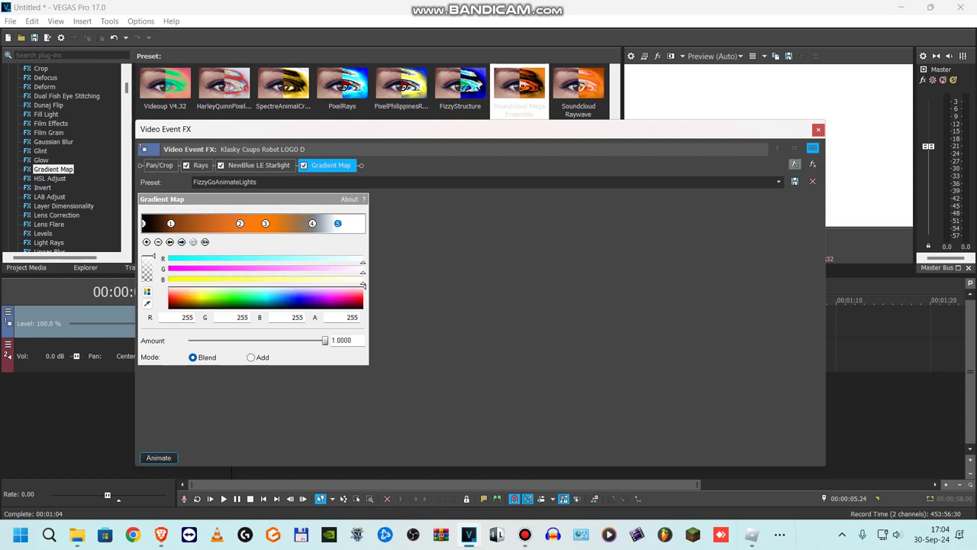
{"action": "left_click", "coordinate": [818, 130]}
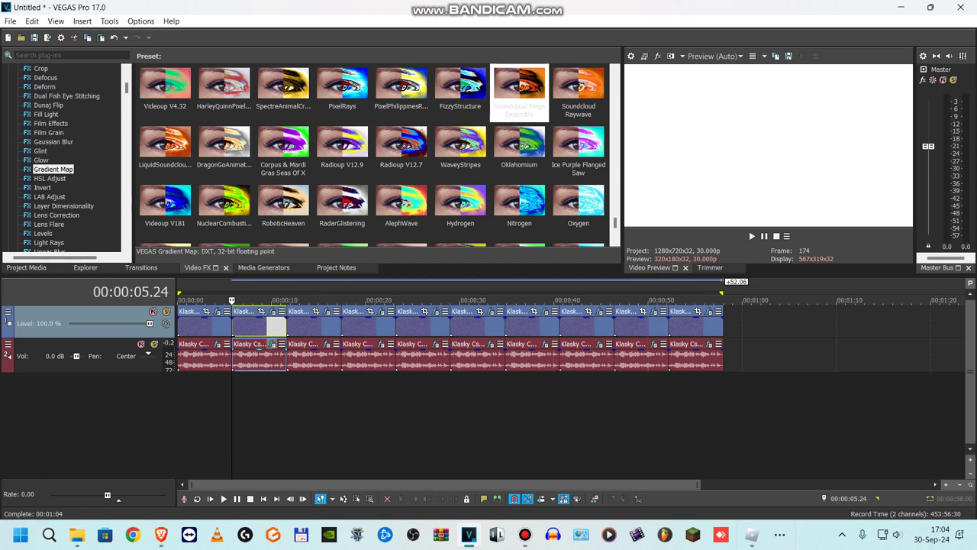
- Check the presets and settings of the first effect, tb_grumblebum and IL Vocodex on the second audio event
{"action": "left_click", "coordinate": [272, 343]}
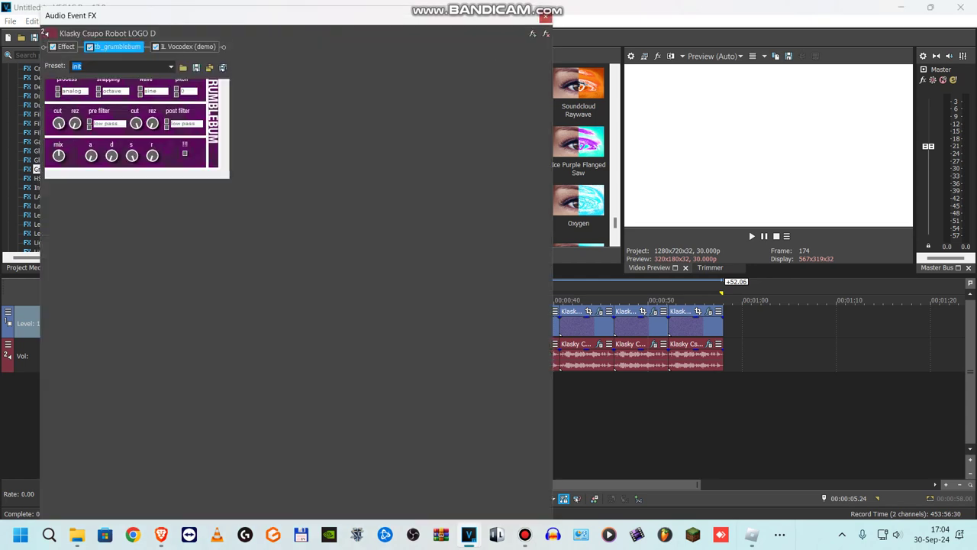
{"action": "left_click", "coordinate": [66, 46]}
{"action": "left_click", "coordinate": [257, 67]}
{"action": "left_click", "coordinate": [256, 66]}
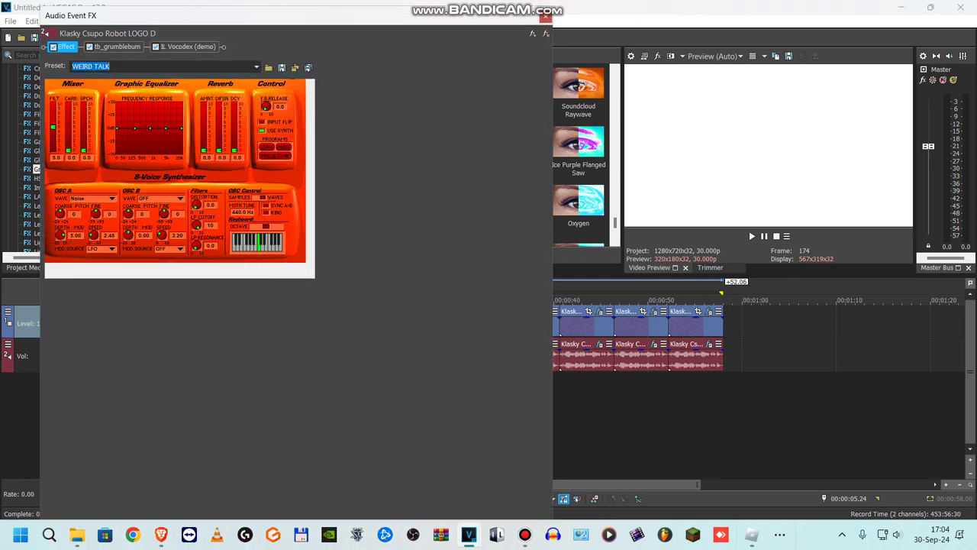
{"action": "left_click", "coordinate": [117, 47]}
{"action": "left_click", "coordinate": [171, 66]}
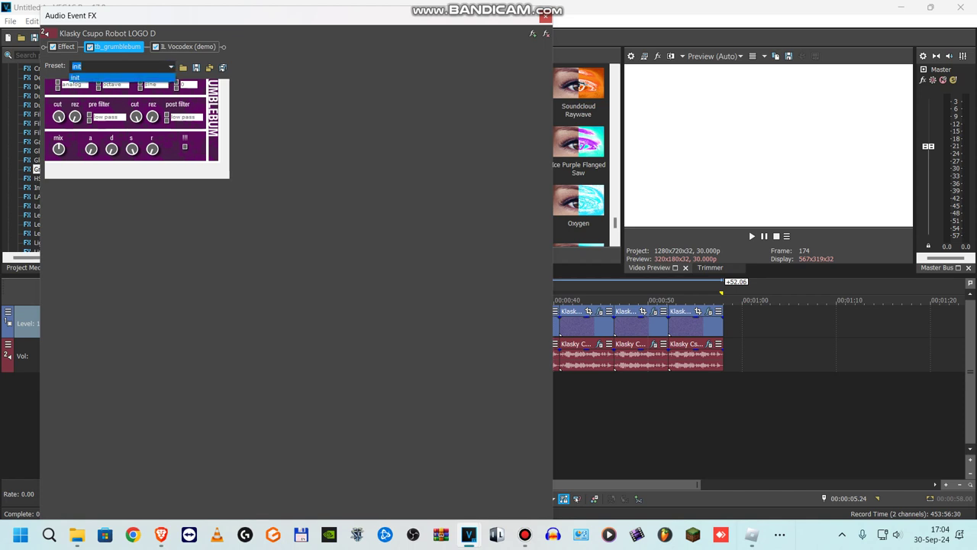
{"action": "left_click", "coordinate": [170, 67]}
{"action": "left_click", "coordinate": [188, 47]}
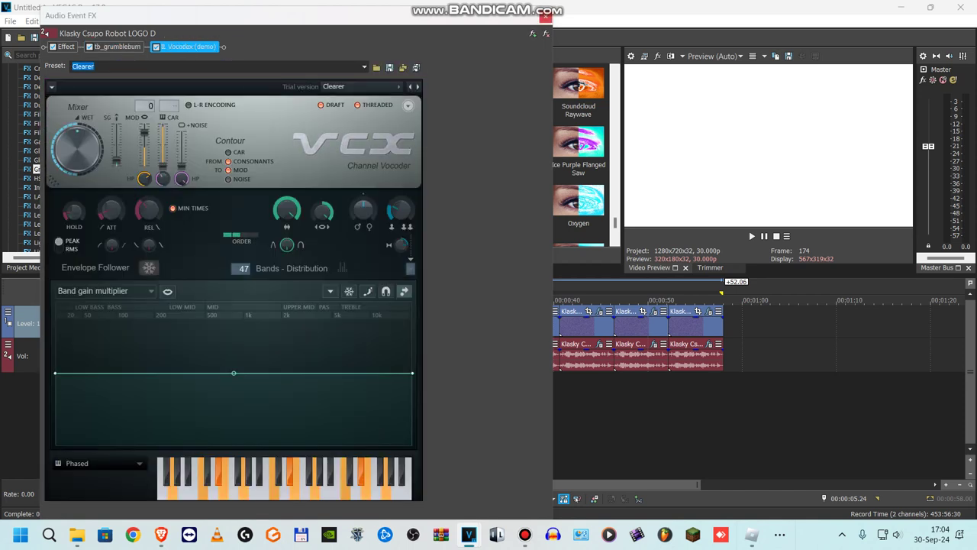
{"action": "left_click", "coordinate": [545, 15]}
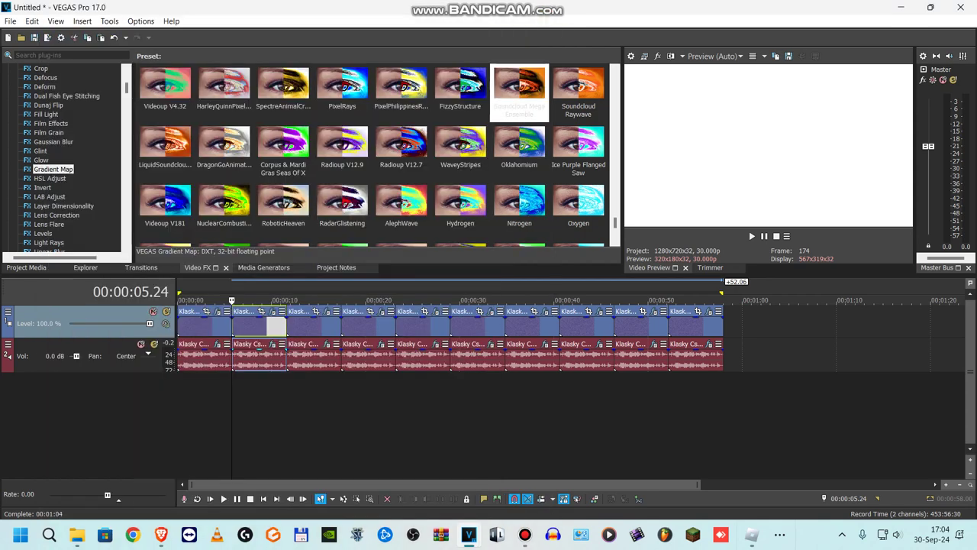
- Inspect the Active Camera, Ripple, Rays and both Swirl effects on the third video event
{"action": "left_click", "coordinate": [290, 327]}
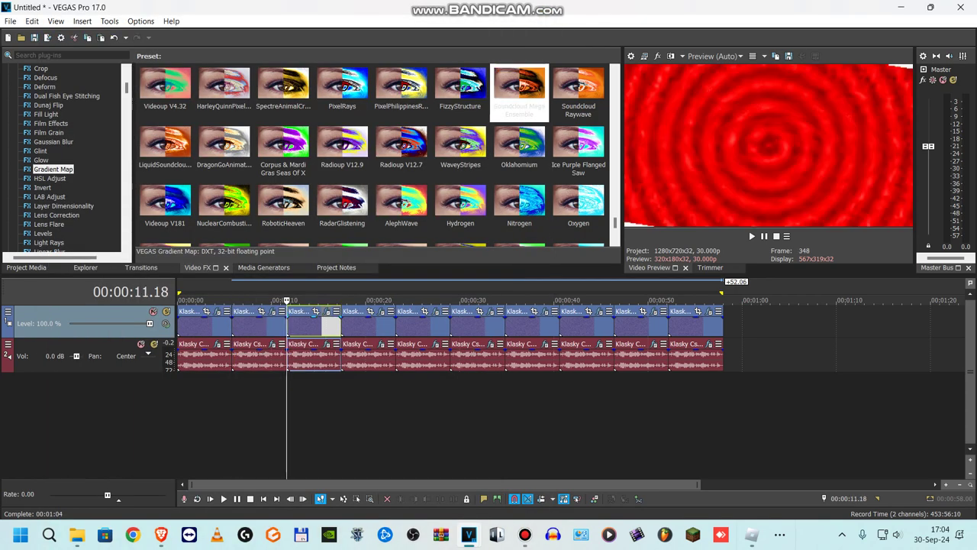
{"action": "left_click", "coordinate": [328, 311]}
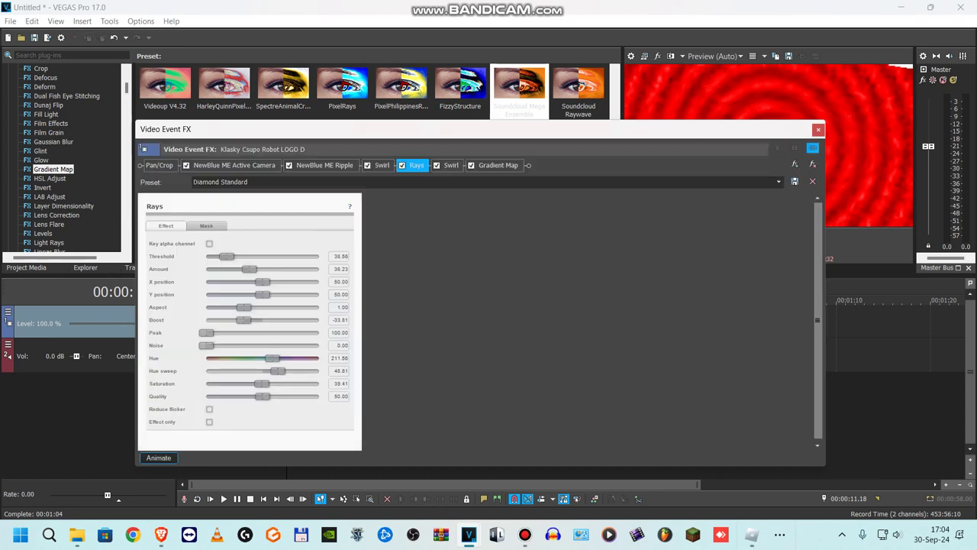
{"action": "left_click", "coordinate": [234, 166]}
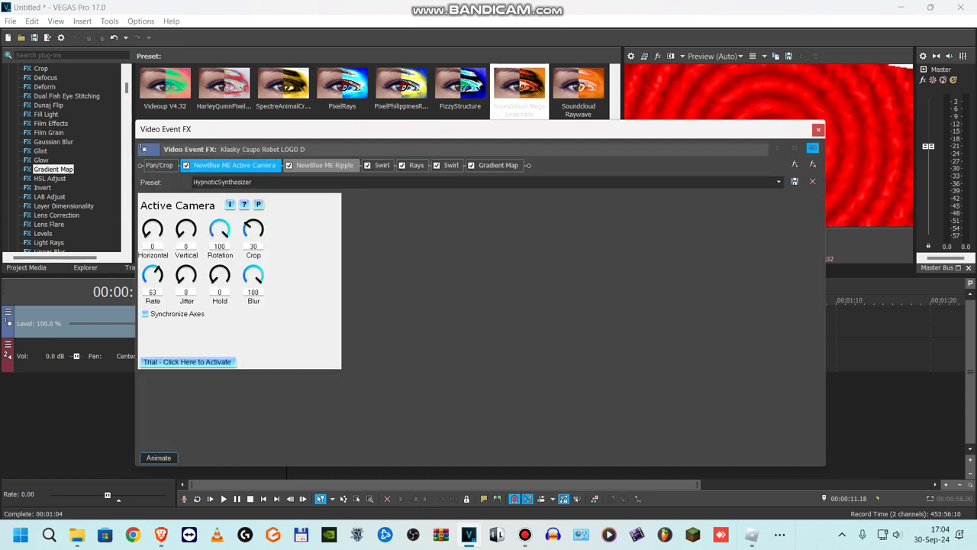
{"action": "left_click", "coordinate": [324, 165]}
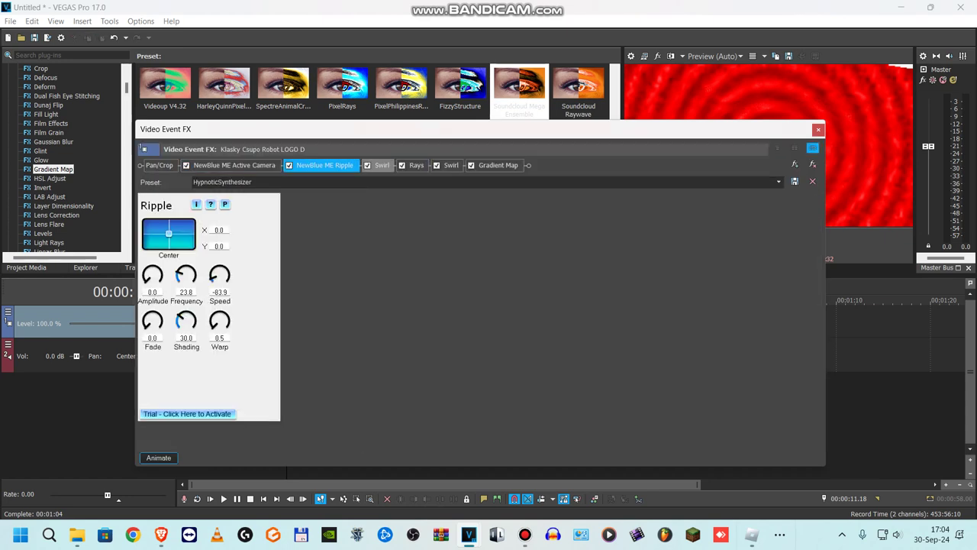
{"action": "left_click", "coordinate": [380, 165]}
{"action": "left_click", "coordinate": [416, 165]}
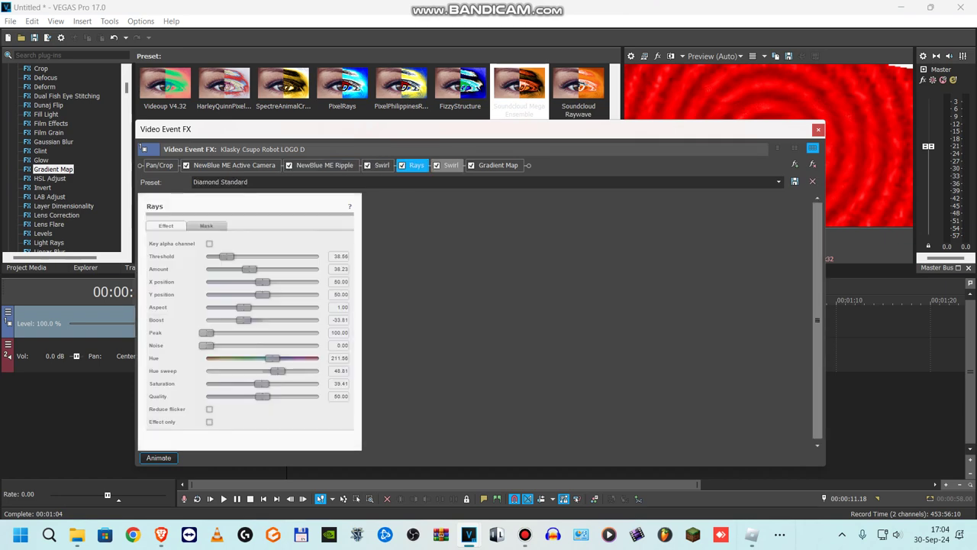
{"action": "left_click", "coordinate": [451, 164]}
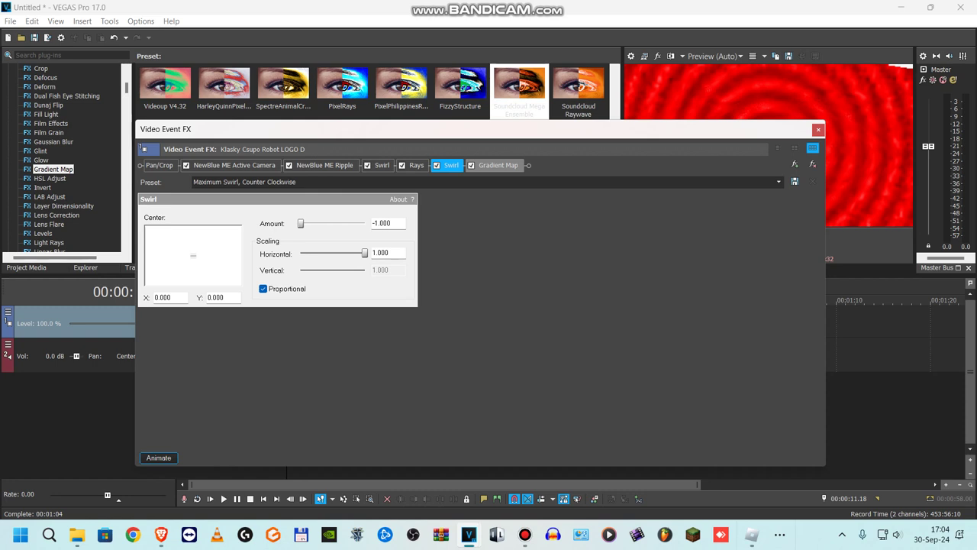
- Examine the colours of Gradient Map points 1 to 5 on the third video event and close its effects window
{"action": "left_click", "coordinate": [497, 165]}
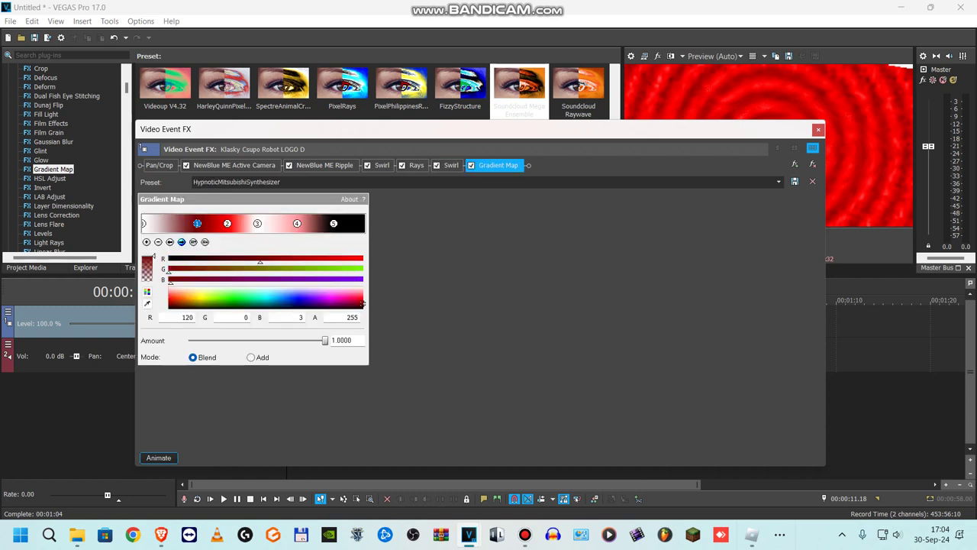
{"action": "left_click", "coordinate": [227, 223]}
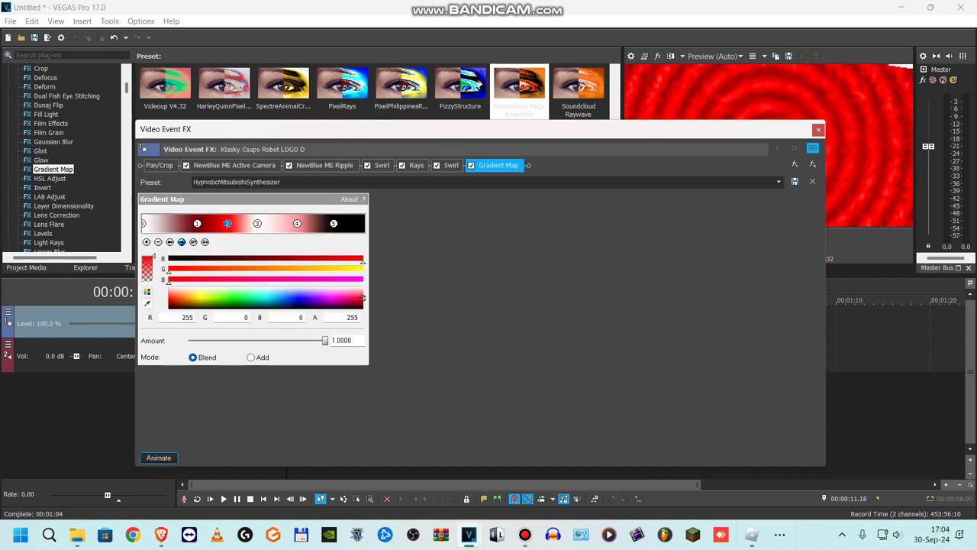
{"action": "left_click", "coordinate": [257, 222]}
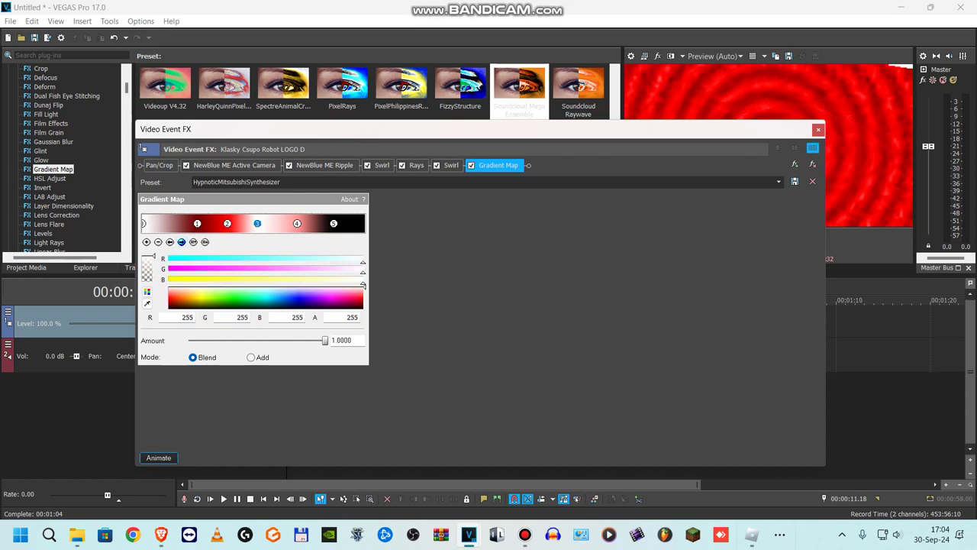
{"action": "left_click", "coordinate": [297, 223]}
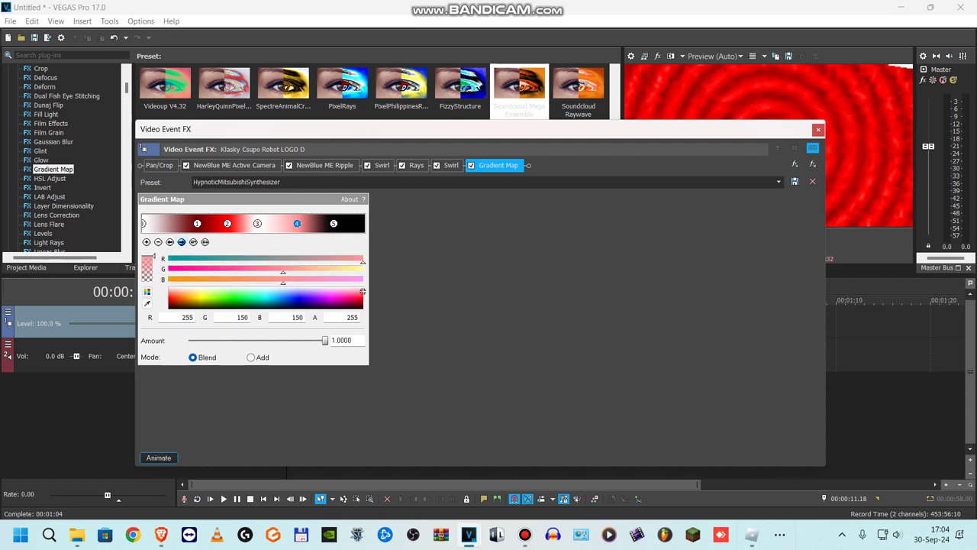
{"action": "left_click", "coordinate": [333, 223]}
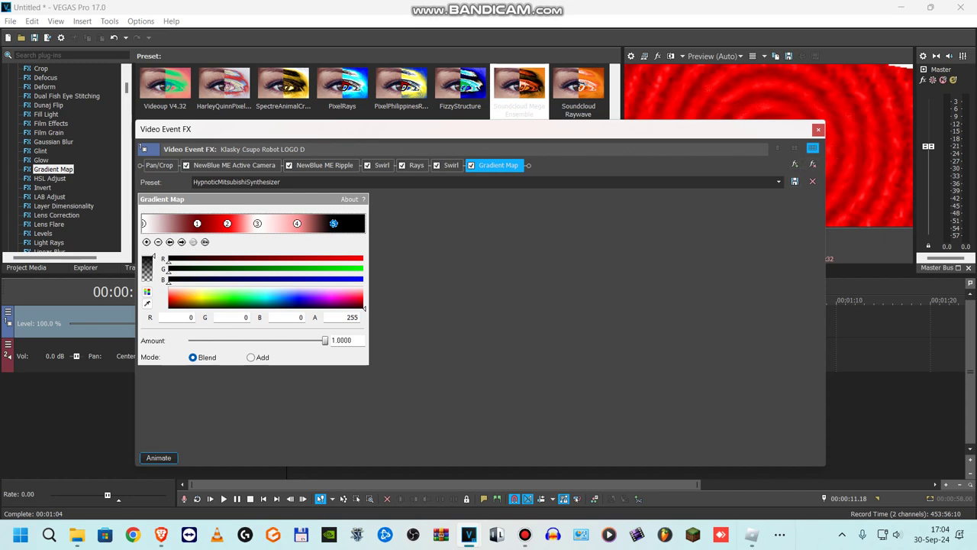
{"action": "left_click", "coordinate": [819, 130]}
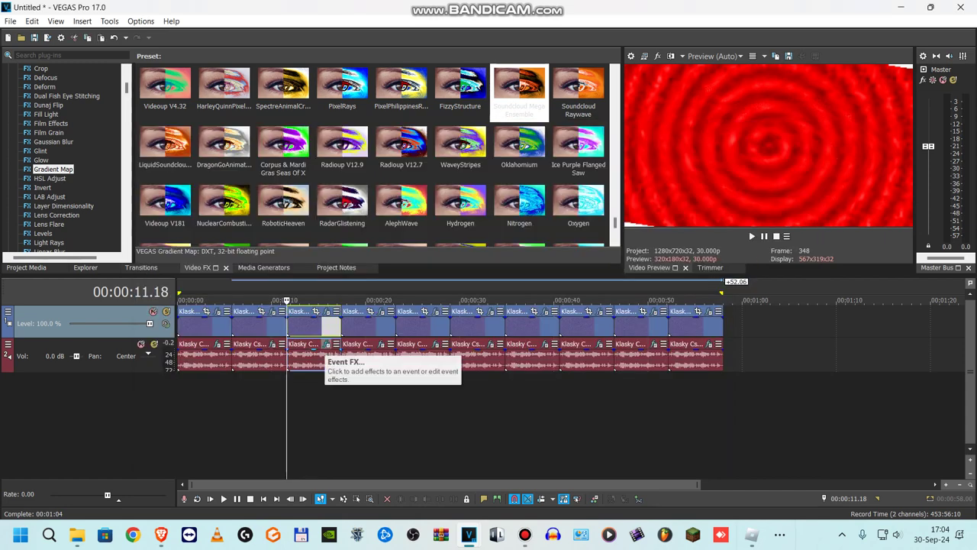
- Check the tb_grumblebum preset list and the IL Vocodex settings on the third audio event
{"action": "left_click", "coordinate": [326, 343]}
{"action": "left_click", "coordinate": [170, 66]}
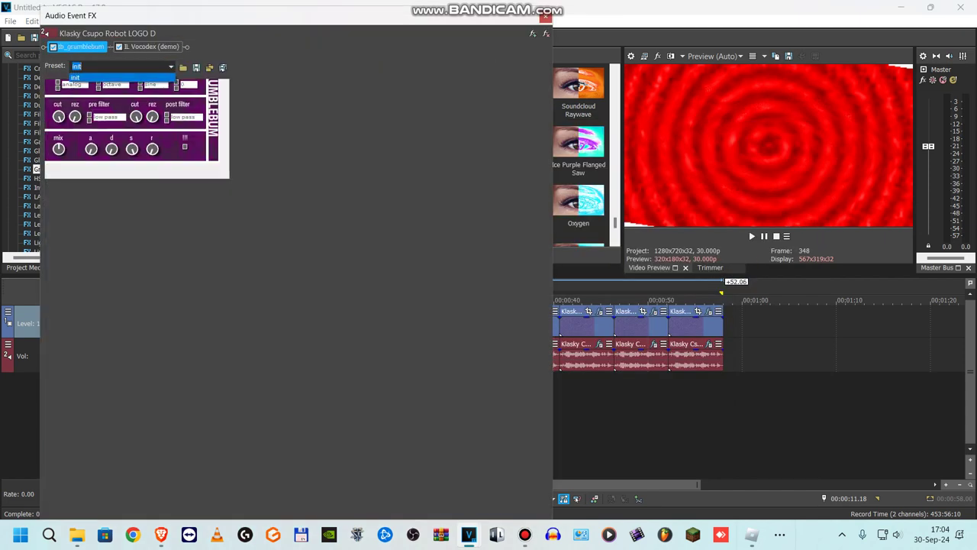
{"action": "left_click", "coordinate": [170, 66]}
{"action": "left_click", "coordinate": [151, 46]}
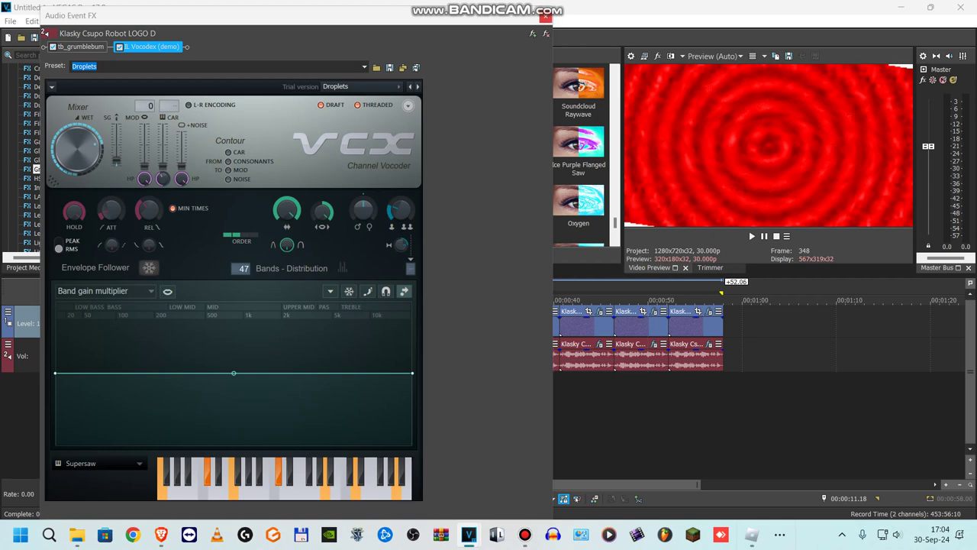
{"action": "left_click", "coordinate": [545, 16]}
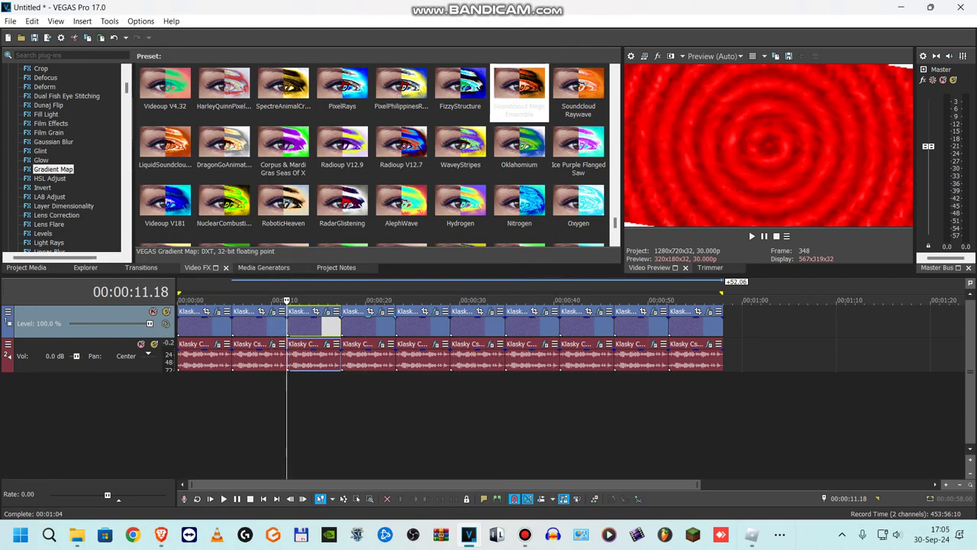
- Inspect the TV Simulator, Light Rays, Rays and Glow settings on the fourth video event
{"action": "left_click", "coordinate": [344, 326]}
{"action": "left_click", "coordinate": [381, 310]}
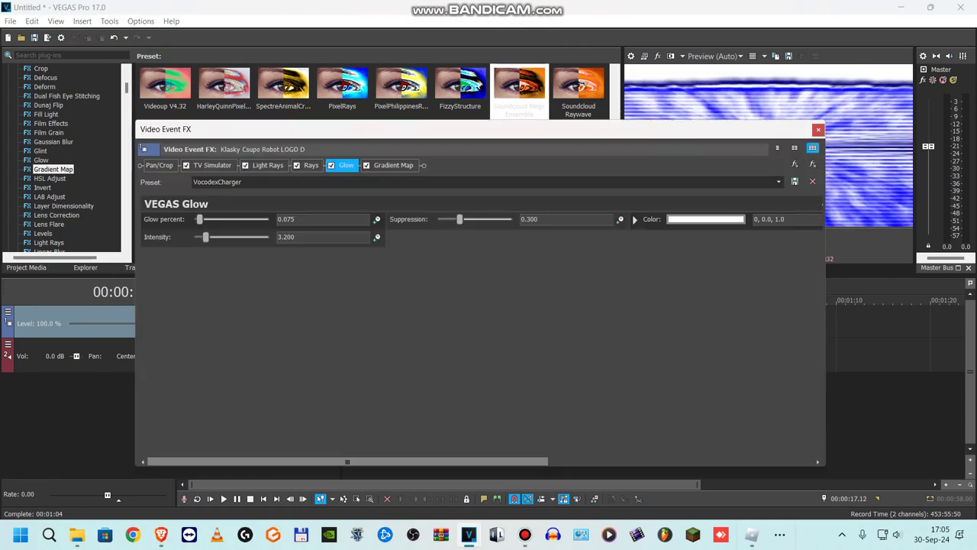
{"action": "left_click", "coordinate": [213, 165]}
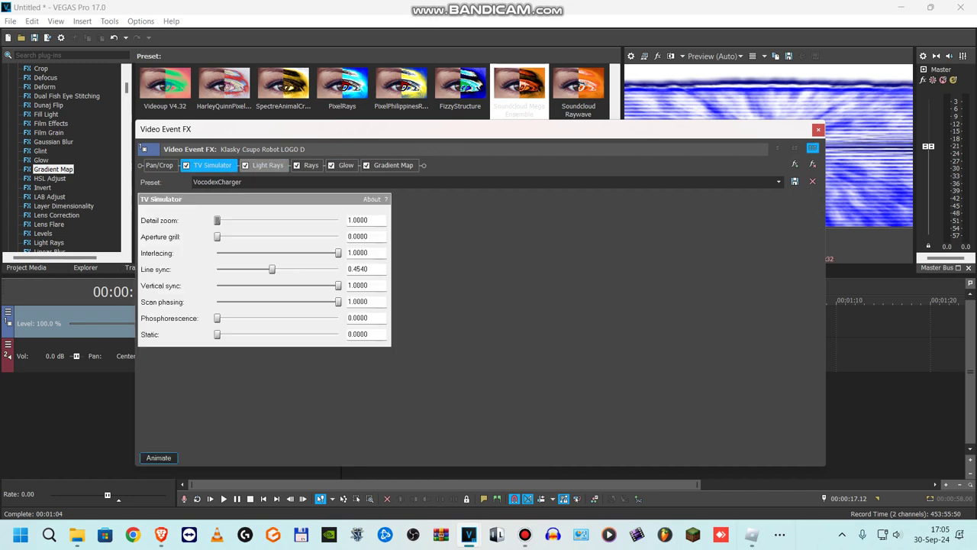
{"action": "left_click", "coordinate": [267, 165]}
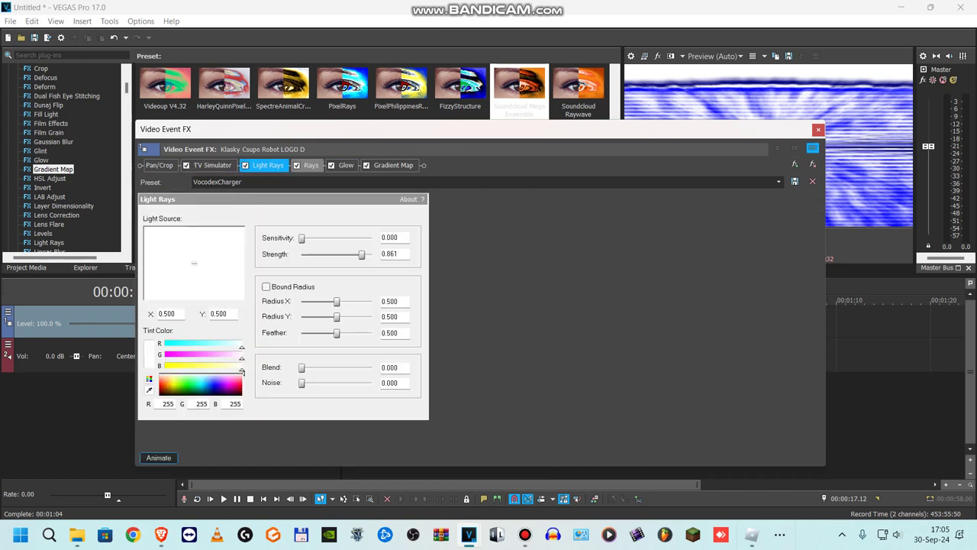
{"action": "left_click", "coordinate": [311, 165]}
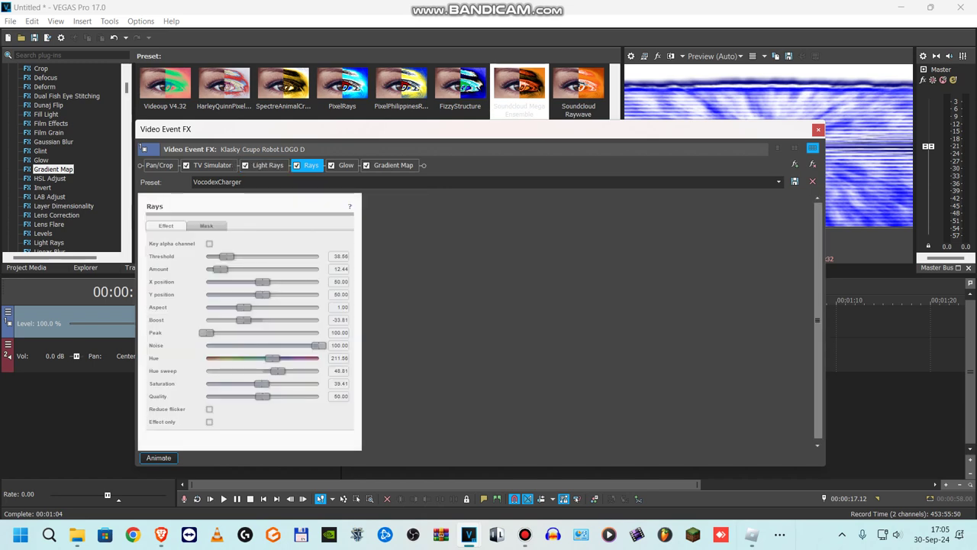
{"action": "left_click", "coordinate": [346, 165]}
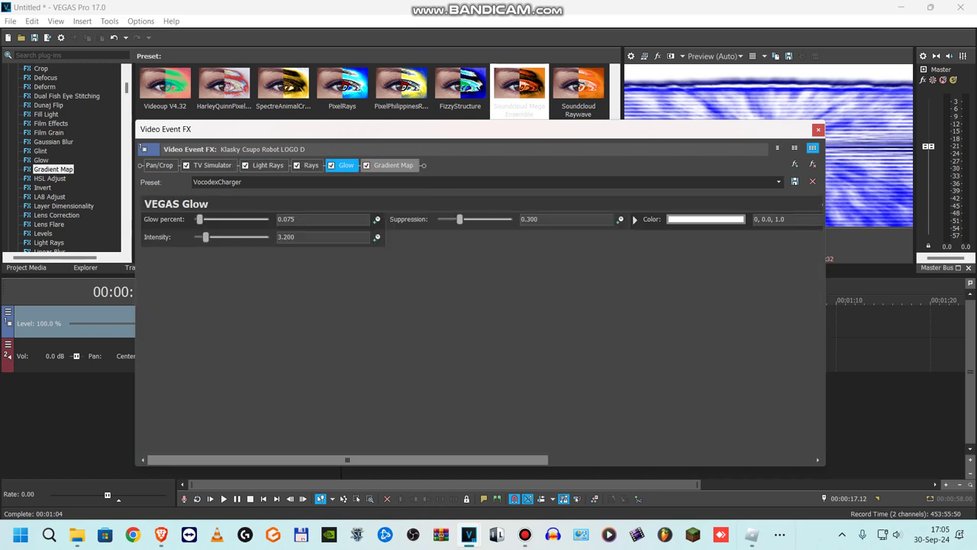
- Step through every Gradient Map colour point of the fourth video event and close its effects window
{"action": "left_click", "coordinate": [393, 165]}
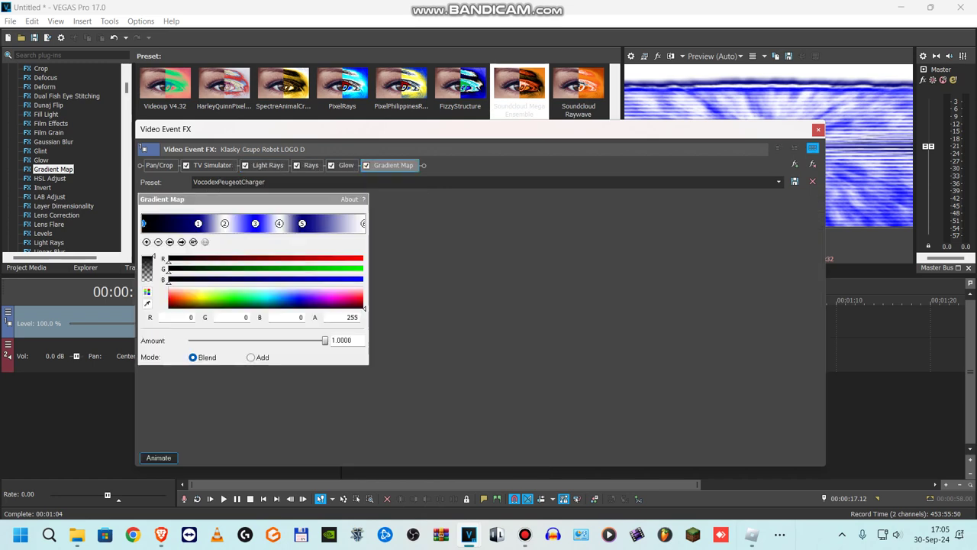
{"action": "left_click", "coordinate": [181, 241]}
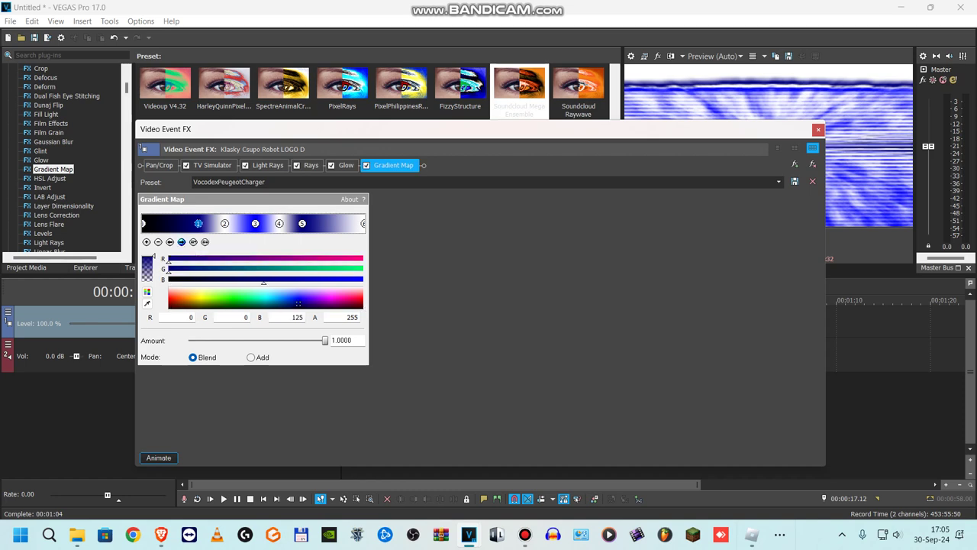
{"action": "left_click", "coordinate": [181, 241]}
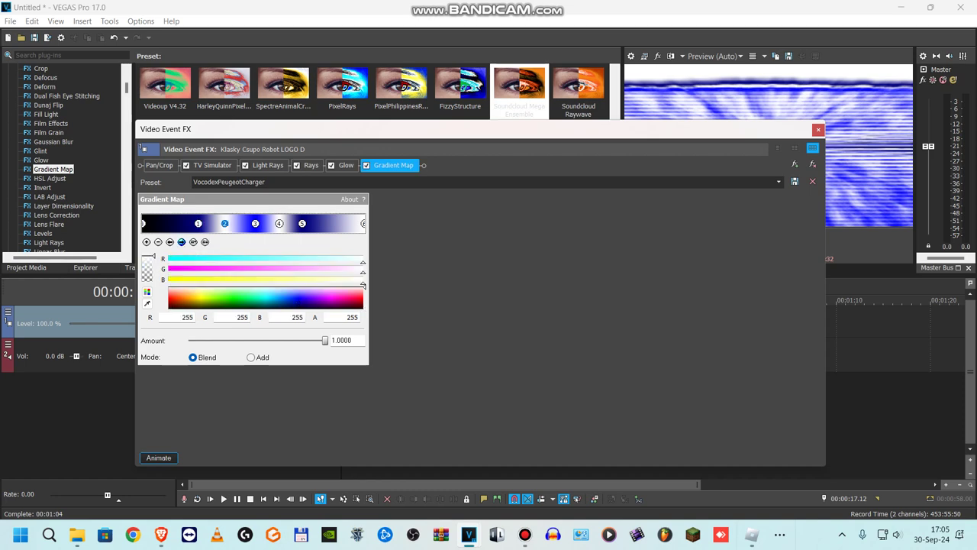
{"action": "left_click", "coordinate": [181, 241]}
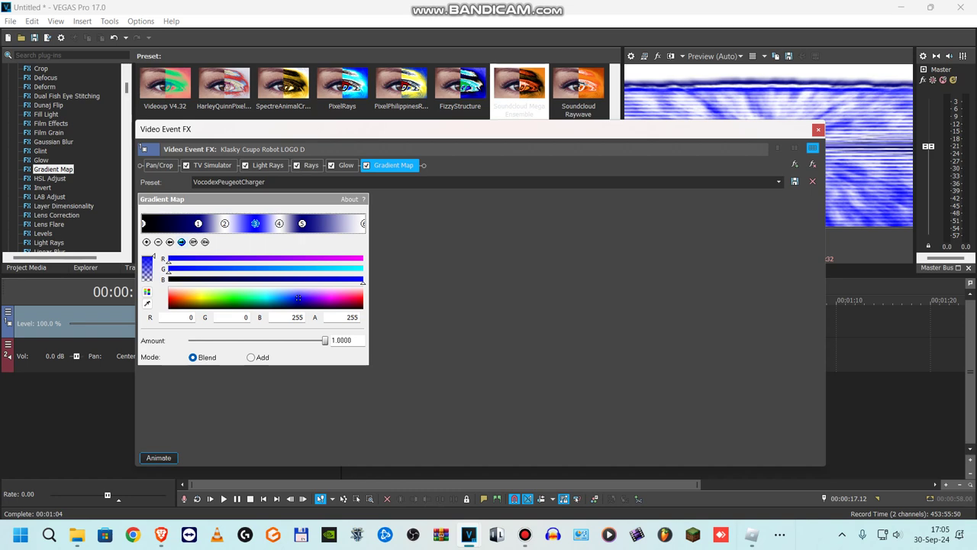
{"action": "left_click", "coordinate": [181, 241]}
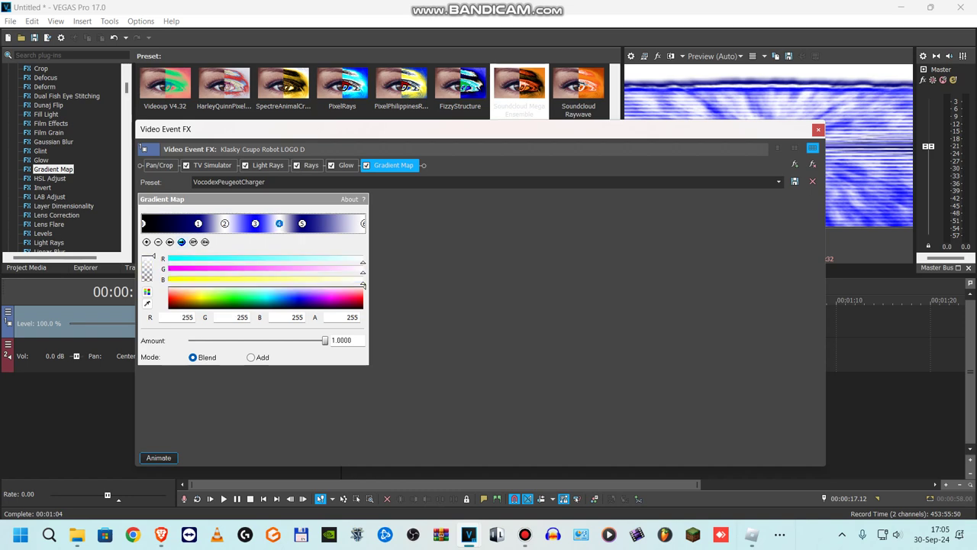
{"action": "left_click", "coordinate": [181, 242]}
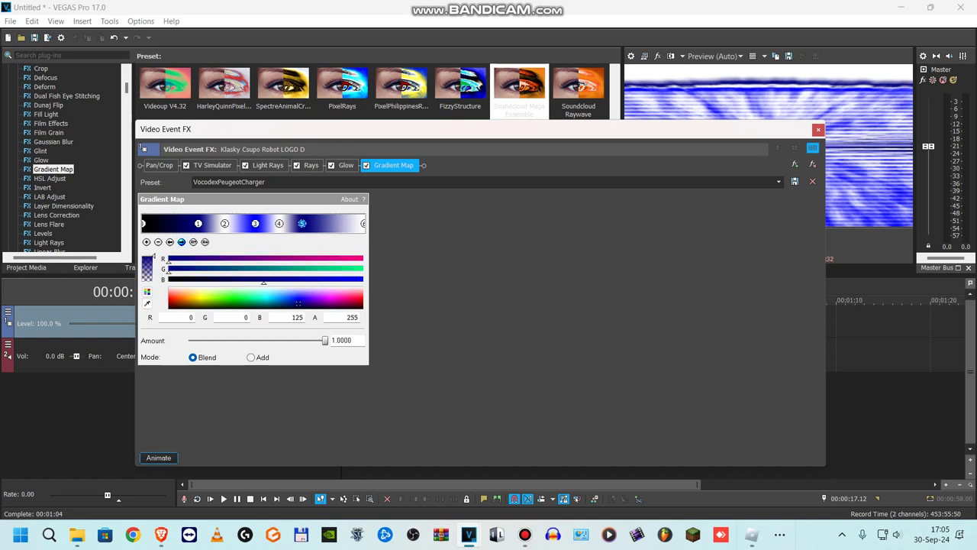
{"action": "left_click", "coordinate": [181, 241]}
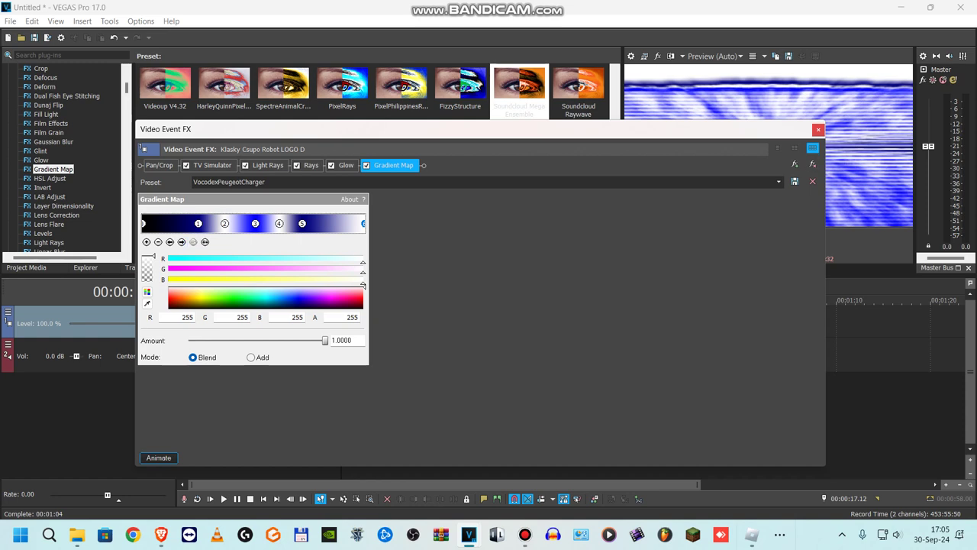
{"action": "left_click", "coordinate": [818, 129]}
- Review the BJ Wavechanger2 and IL Vocodex presets and settings on the fourth audio event
{"action": "left_click", "coordinate": [381, 344]}
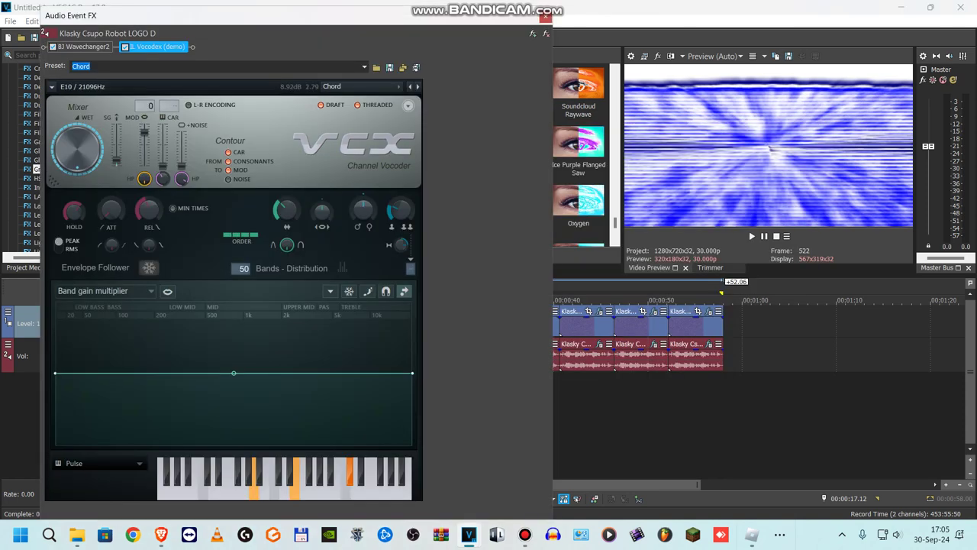
{"action": "left_click", "coordinate": [83, 47]}
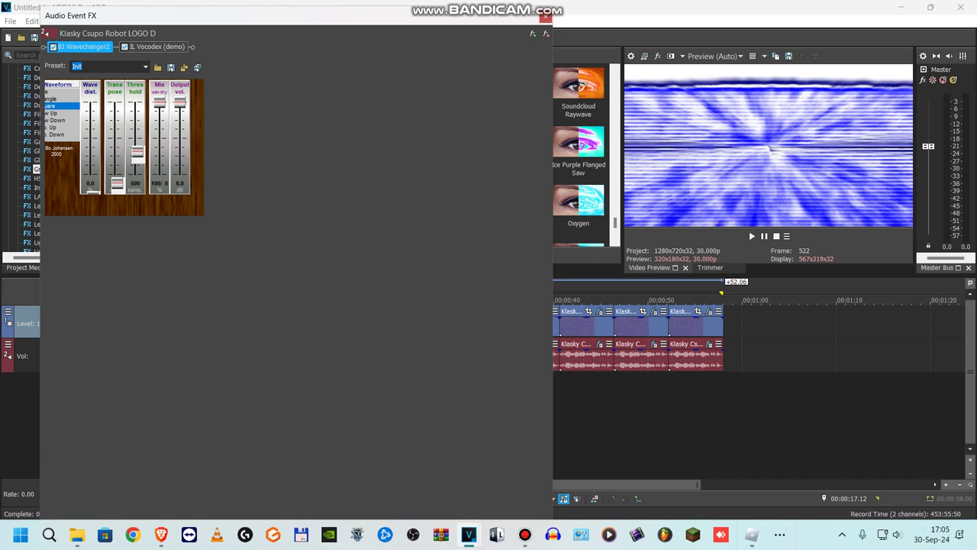
{"action": "left_click", "coordinate": [156, 46]}
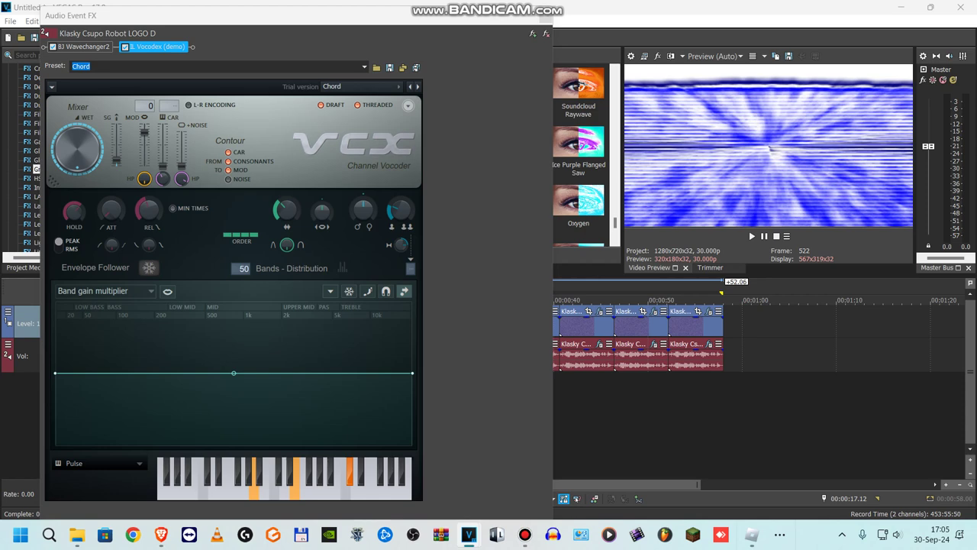
{"action": "left_click", "coordinate": [545, 16]}
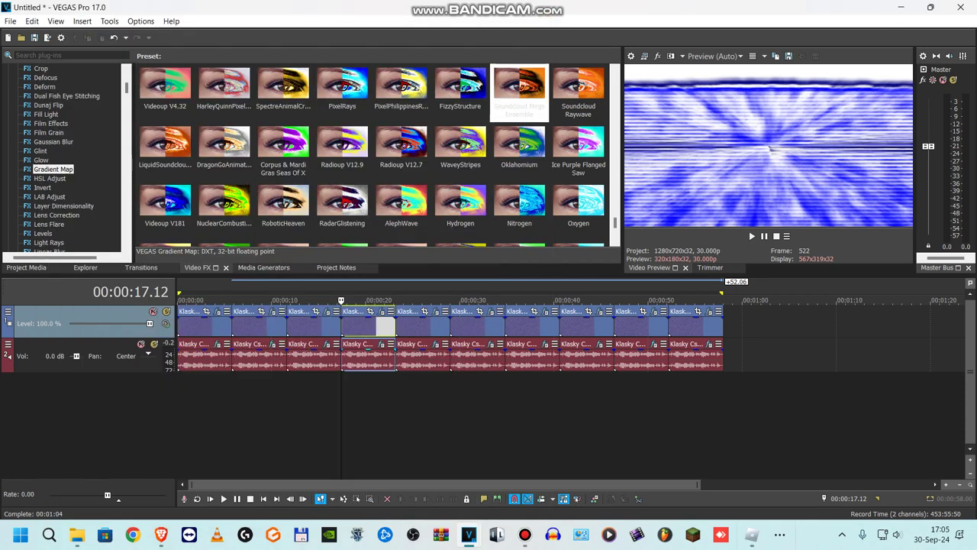
- Inspect both NewBlue ME Rolling Waves effects and the Rays effect on the fifth video event
{"action": "left_click", "coordinate": [397, 328]}
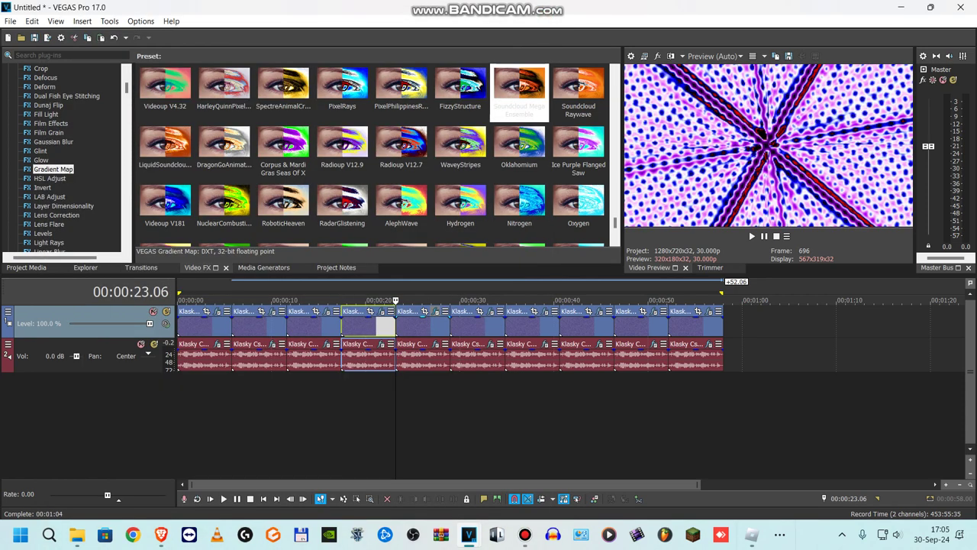
{"action": "left_click", "coordinate": [435, 311]}
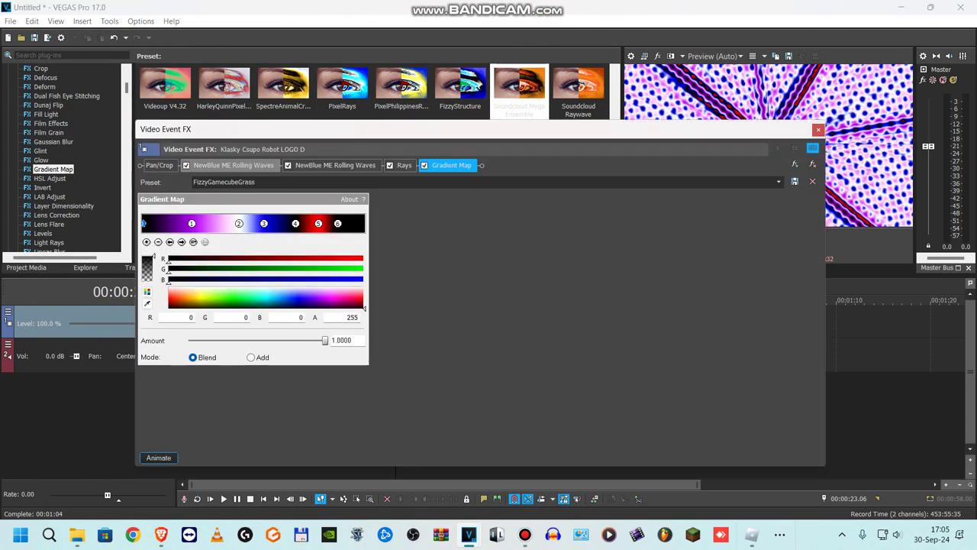
{"action": "left_click", "coordinate": [233, 164]}
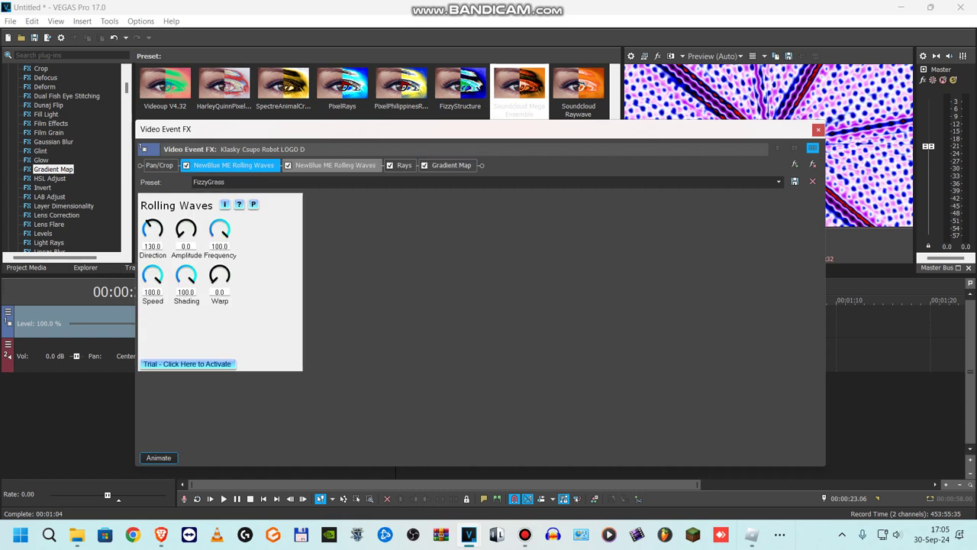
{"action": "left_click", "coordinate": [335, 165]}
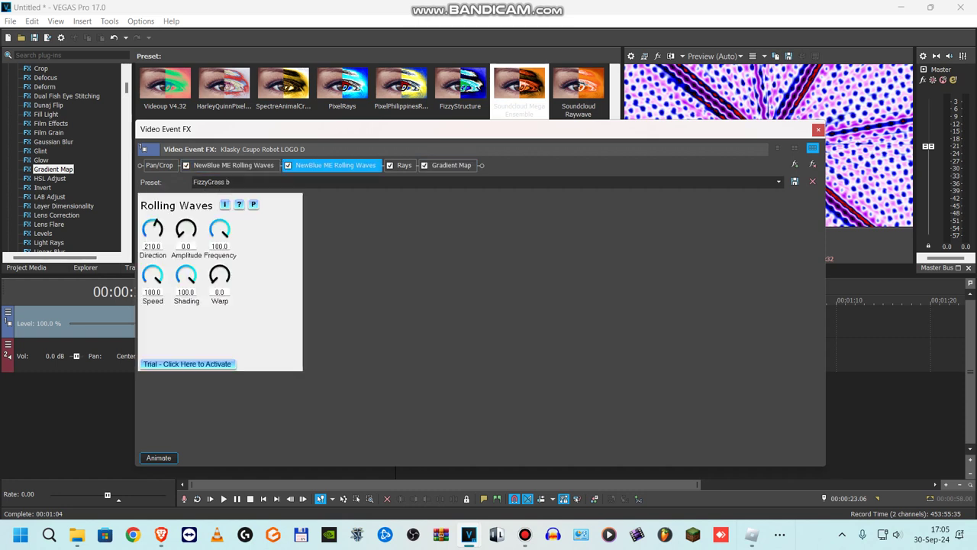
{"action": "left_click", "coordinate": [404, 164]}
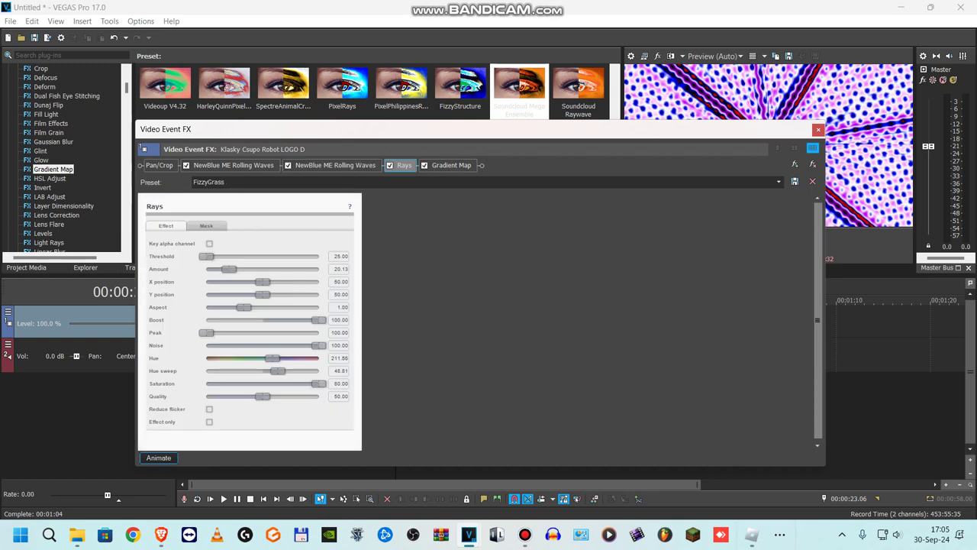
- Examine the colours of Gradient Map points 1 to 6 on the fifth video event and close its effects window
{"action": "left_click", "coordinate": [451, 165]}
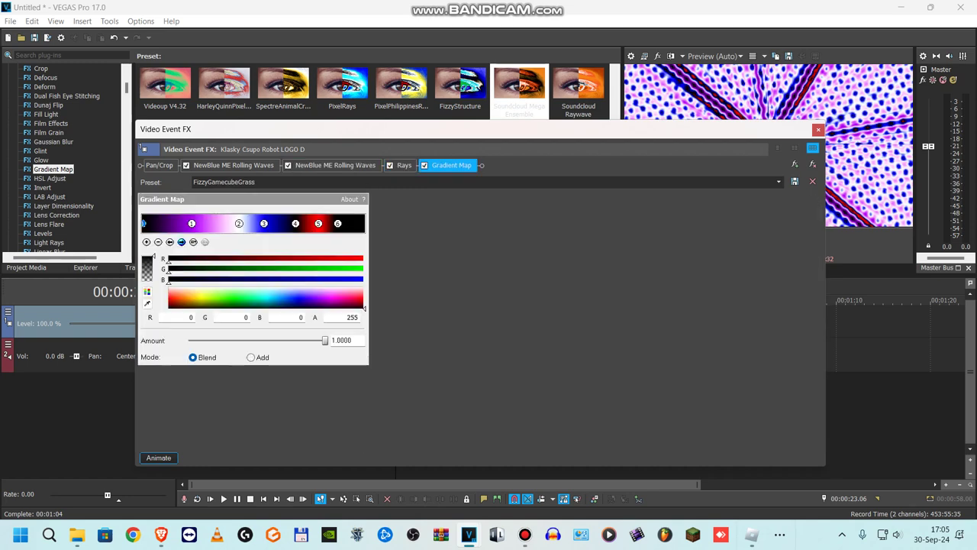
{"action": "left_click", "coordinate": [181, 241]}
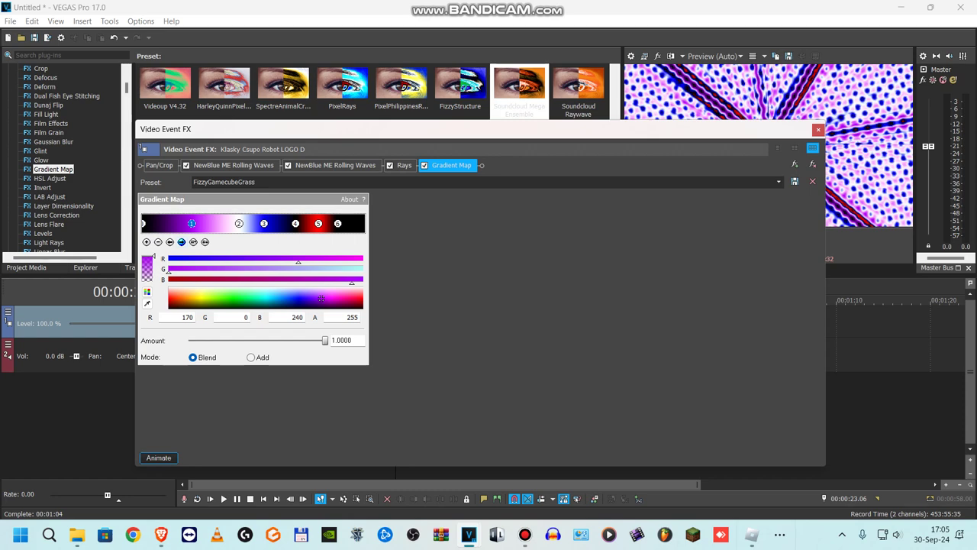
{"action": "left_click", "coordinate": [181, 241]}
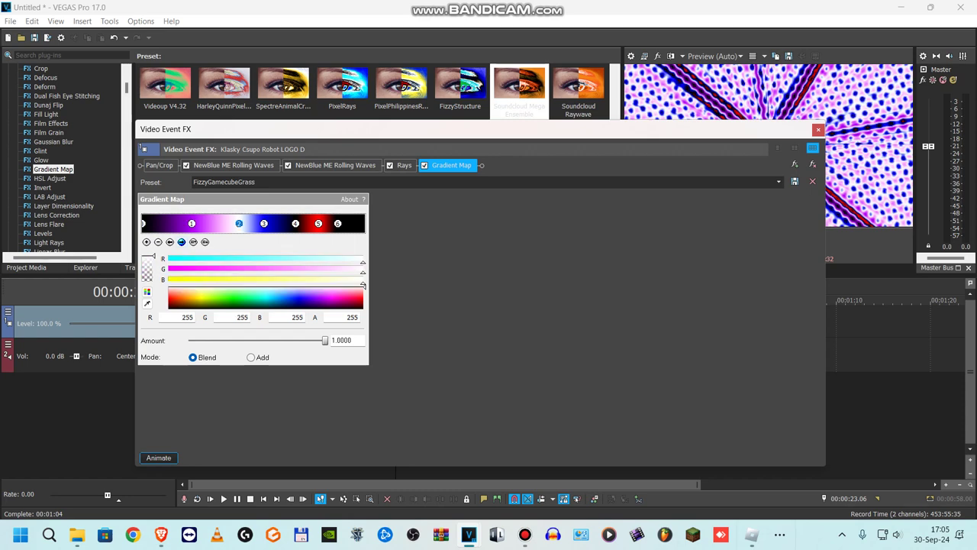
{"action": "left_click", "coordinate": [181, 241]}
{"action": "left_click", "coordinate": [180, 241]}
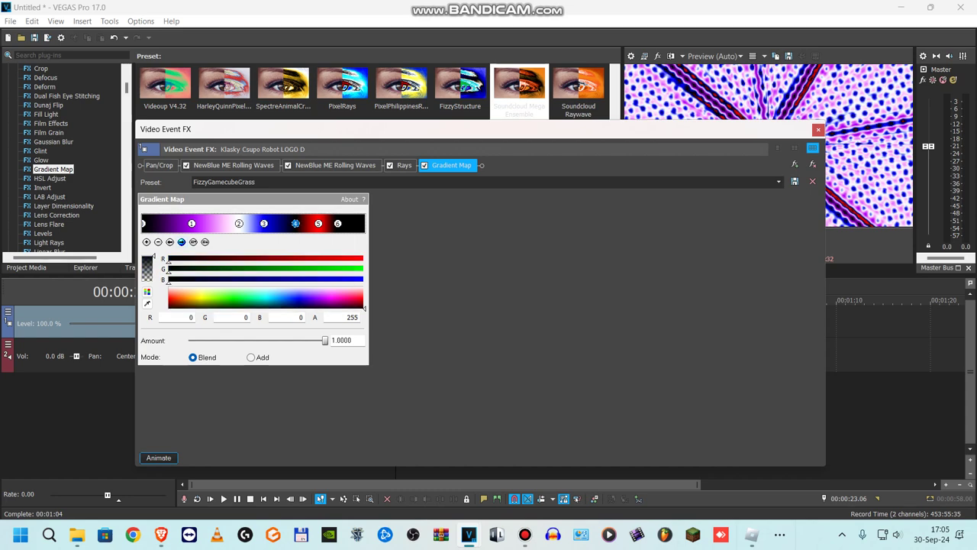
{"action": "left_click", "coordinate": [181, 241]}
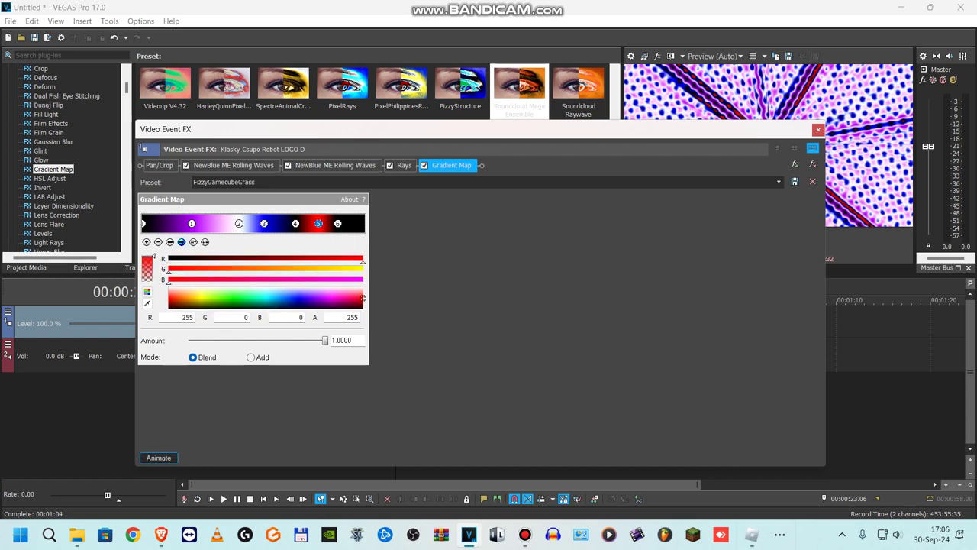
{"action": "left_click", "coordinate": [180, 241]}
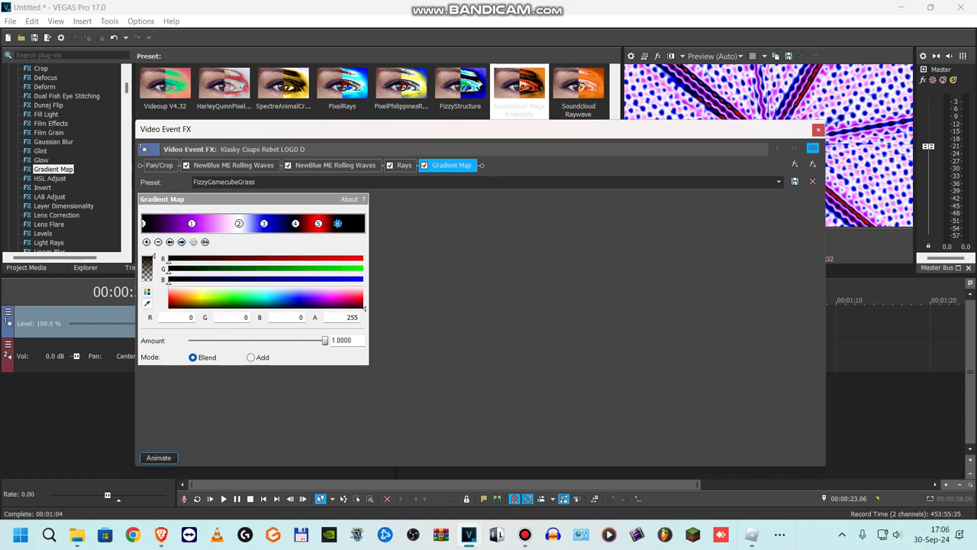
{"action": "left_click", "coordinate": [818, 129]}
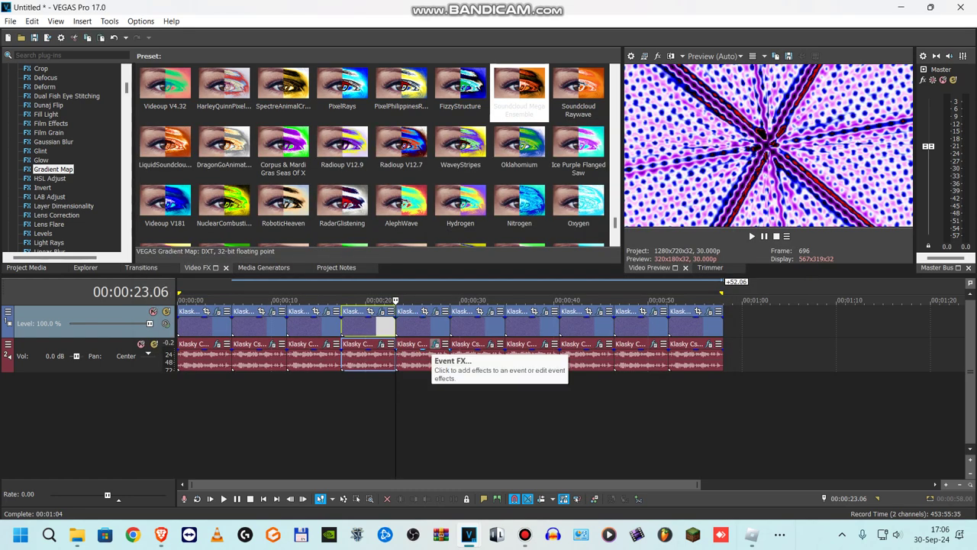
- Look over the Anemic Naif v1 and IL Vocodex presets and settings on the fifth audio event
{"action": "left_click", "coordinate": [435, 344]}
{"action": "left_click", "coordinate": [80, 47]}
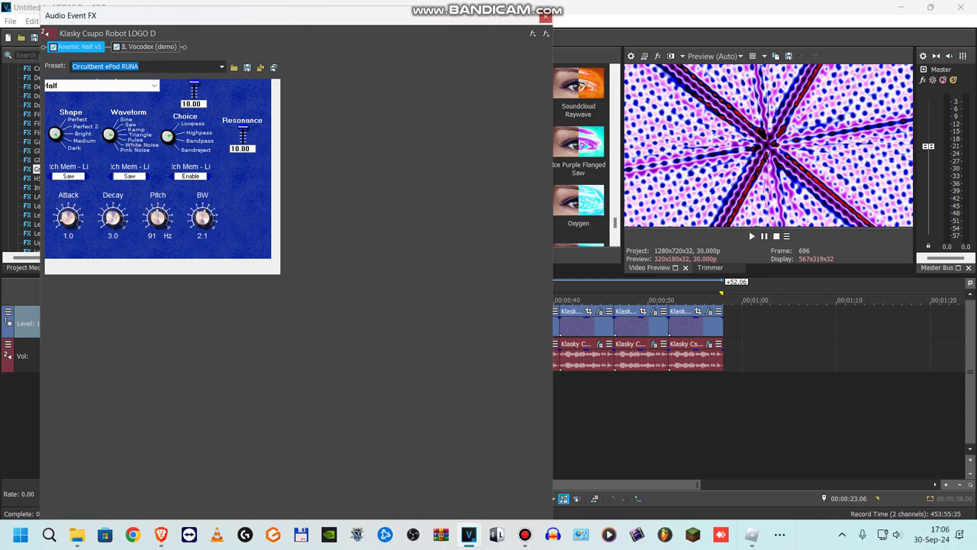
{"action": "left_click", "coordinate": [149, 47]}
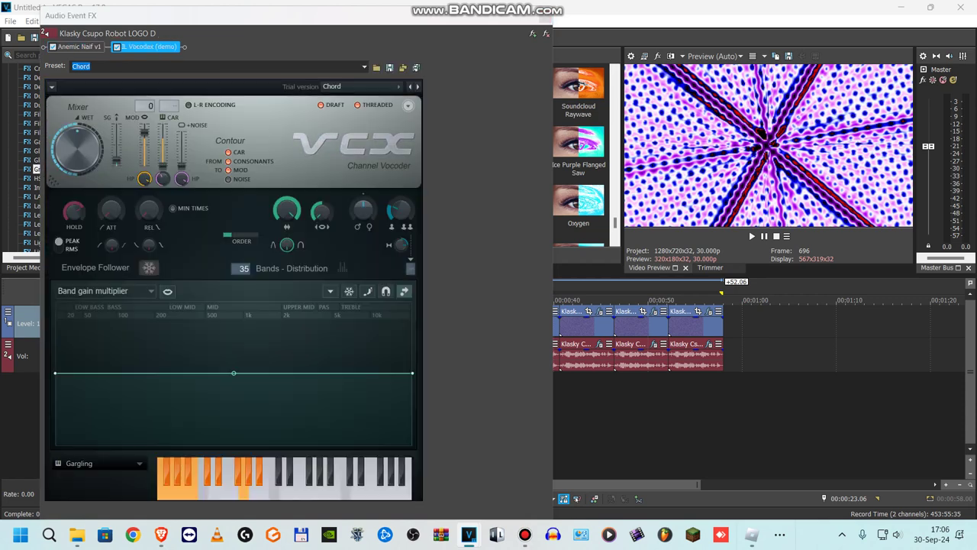
{"action": "left_click", "coordinate": [545, 15]}
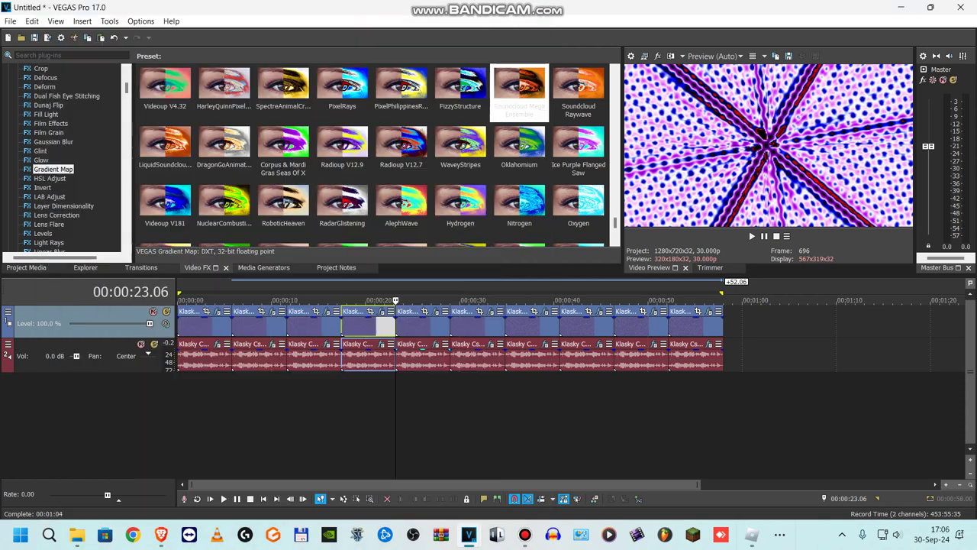
- Inspect the first Gradient Map's preset and point colours and the NewBlue LE Light Rays settings on the sixth video event
{"action": "left_click", "coordinate": [447, 327]}
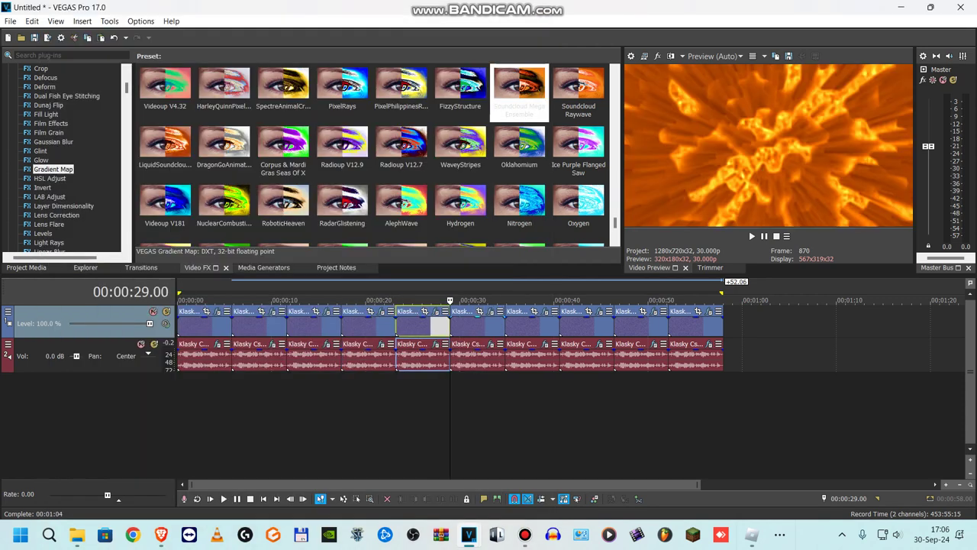
{"action": "left_click", "coordinate": [491, 311]}
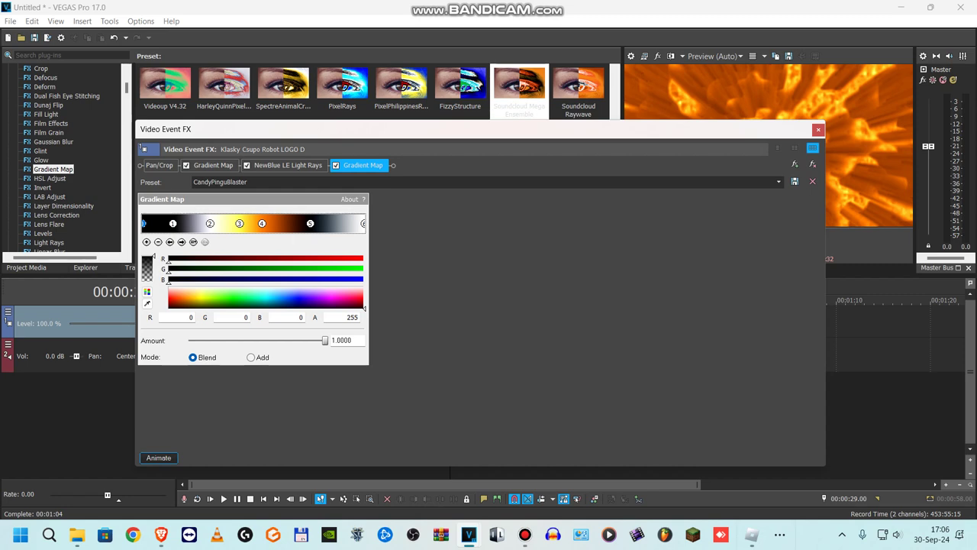
{"action": "left_click", "coordinate": [213, 164]}
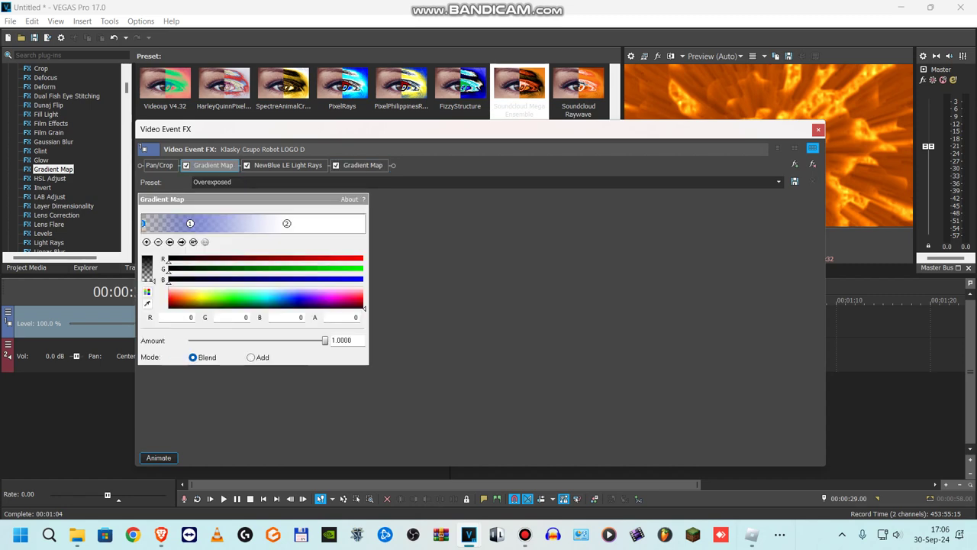
{"action": "left_click", "coordinate": [181, 241]}
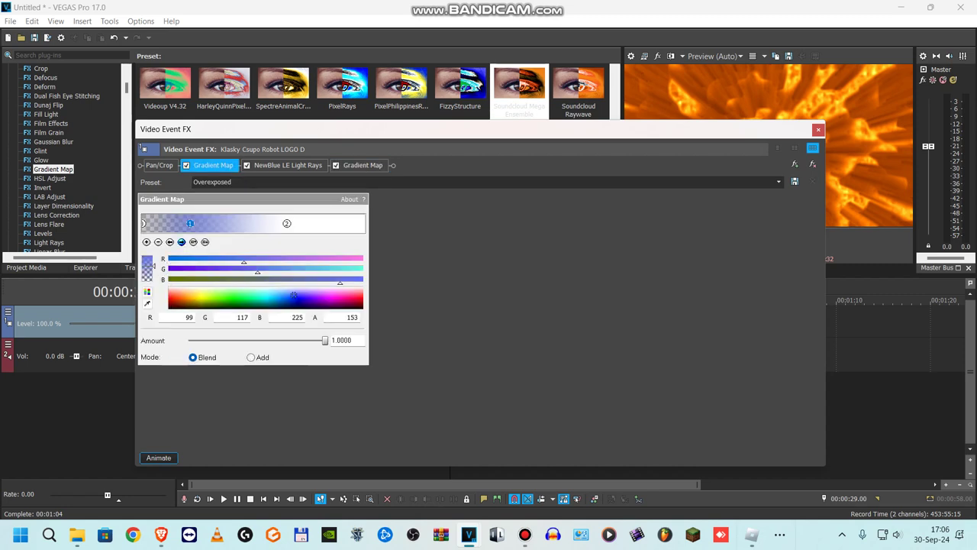
{"action": "left_click", "coordinate": [288, 165]}
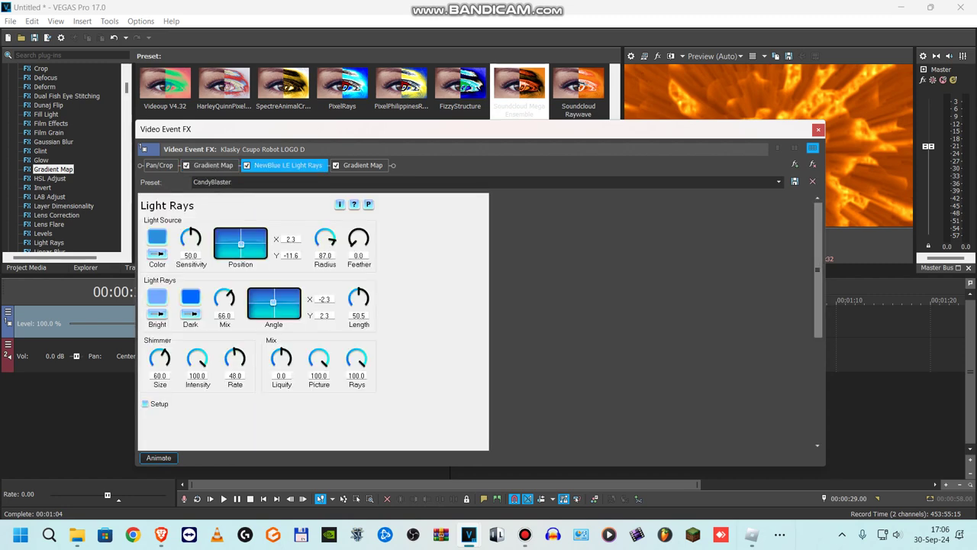
- Examine the colours of points 1 to 6 in the sixth video event's last Gradient Map and close its effects window
{"action": "left_click", "coordinate": [363, 165]}
{"action": "left_click", "coordinate": [180, 241]}
{"action": "left_click", "coordinate": [181, 241]}
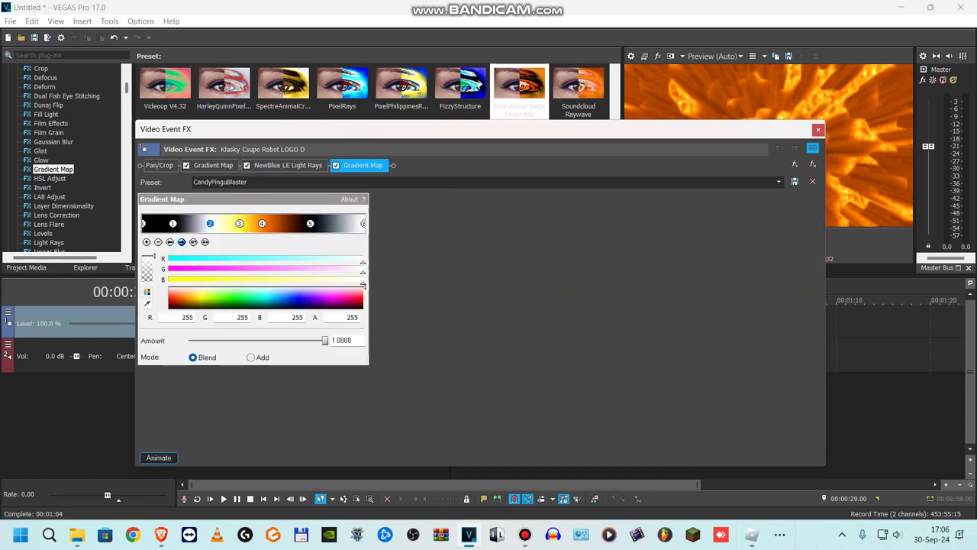
{"action": "left_click", "coordinate": [181, 241]}
{"action": "left_click", "coordinate": [181, 241]}
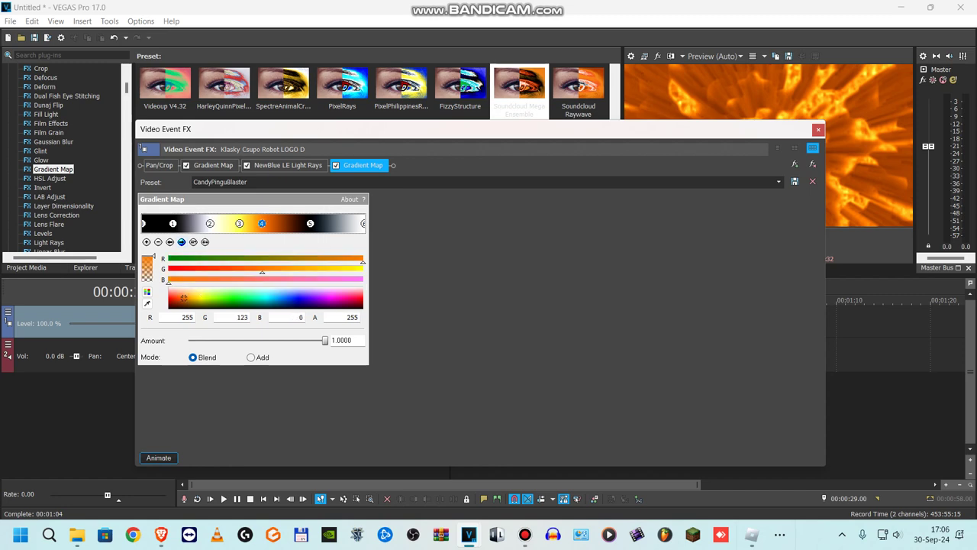
{"action": "left_click", "coordinate": [180, 241]}
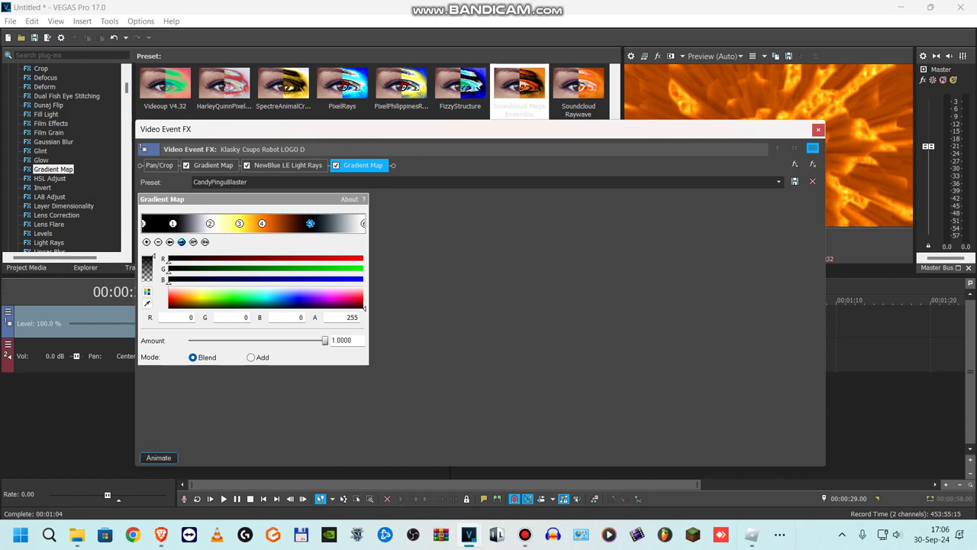
{"action": "left_click", "coordinate": [181, 241]}
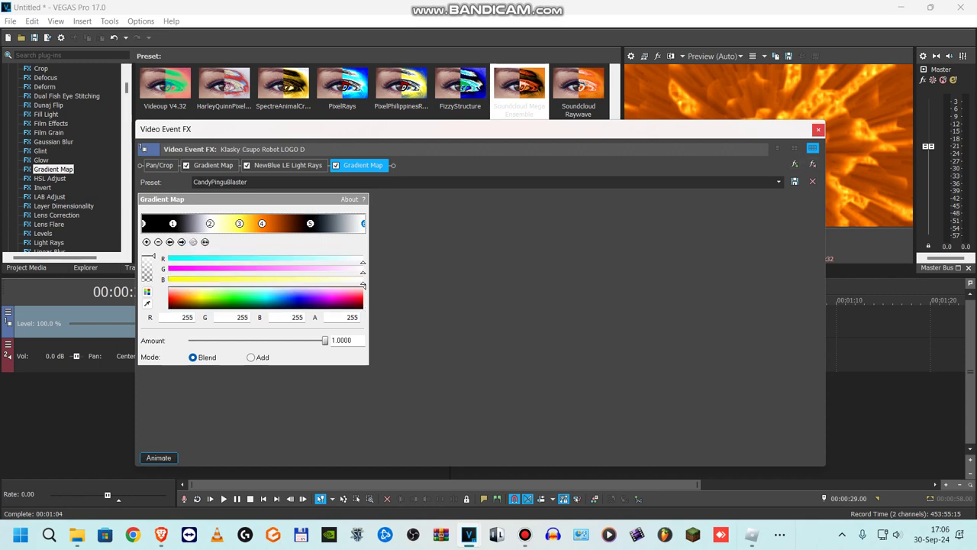
{"action": "left_click", "coordinate": [818, 129]}
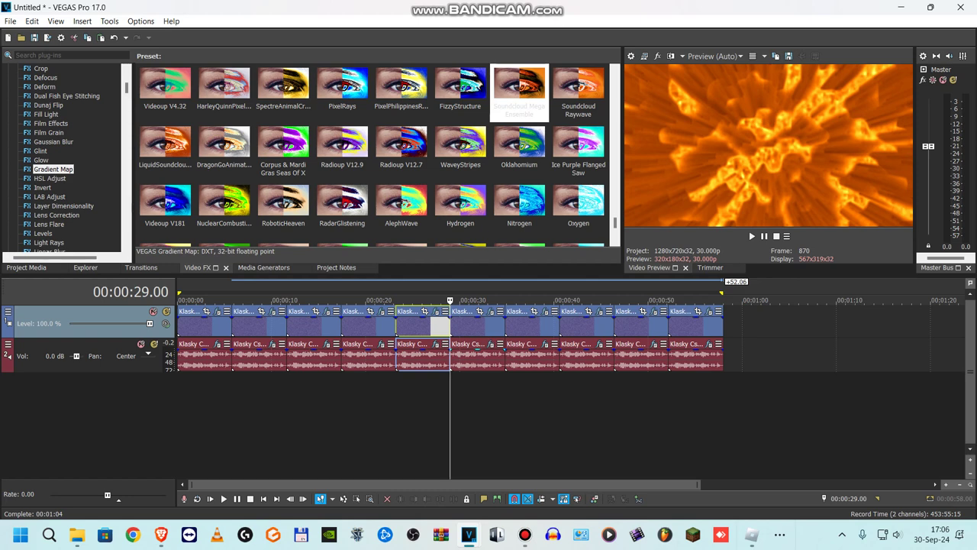
- Look over the CandyBox and IL Vocodex presets and settings on the sixth audio event
{"action": "left_click", "coordinate": [489, 344]}
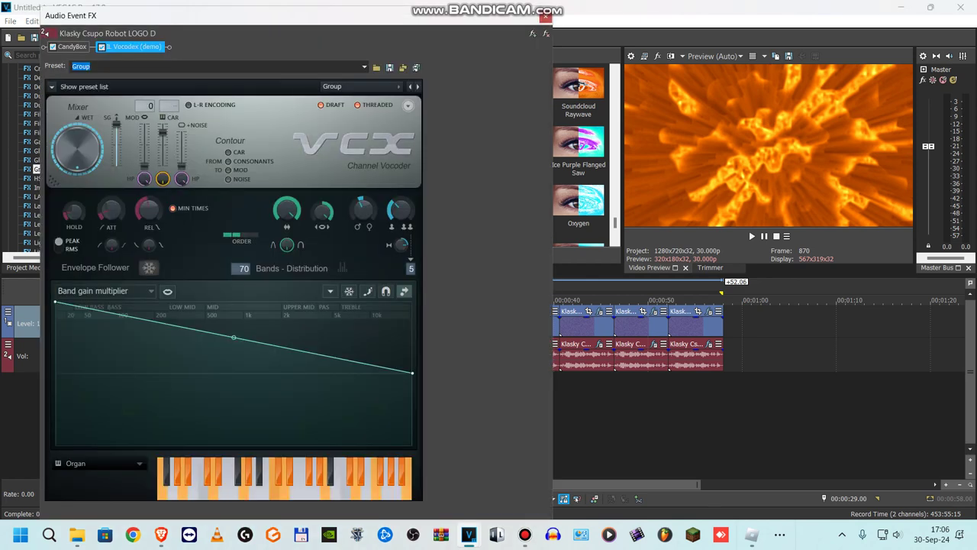
{"action": "left_click", "coordinate": [72, 47]}
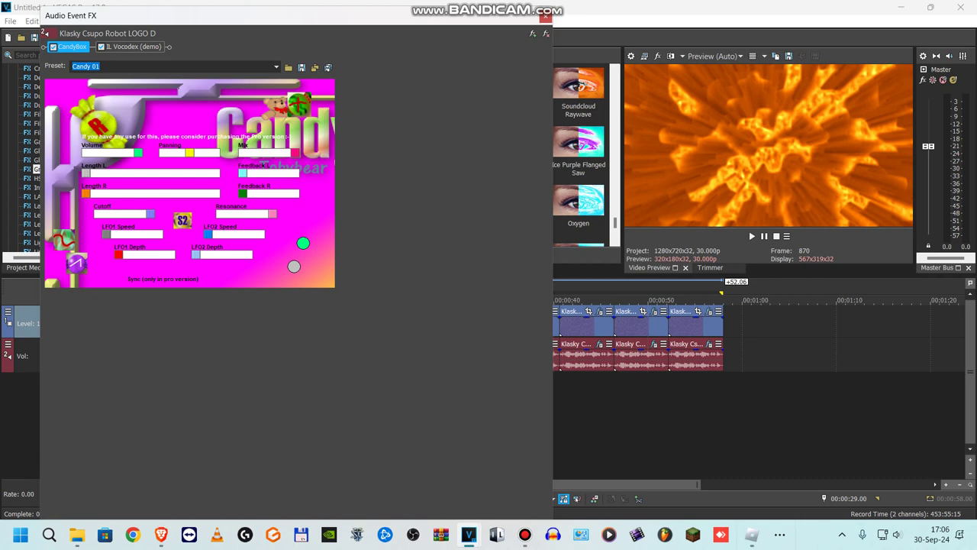
{"action": "left_click", "coordinate": [131, 47]}
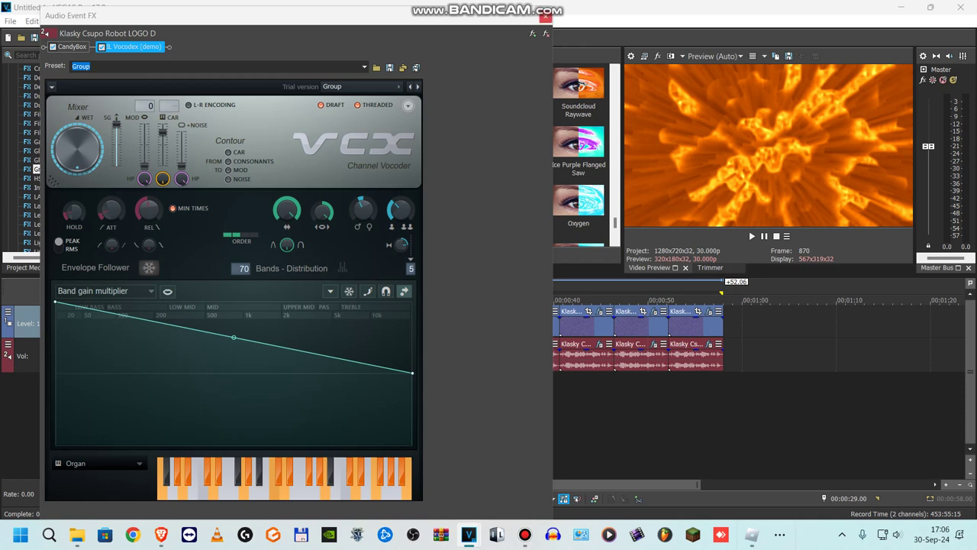
{"action": "left_click", "coordinate": [544, 15]}
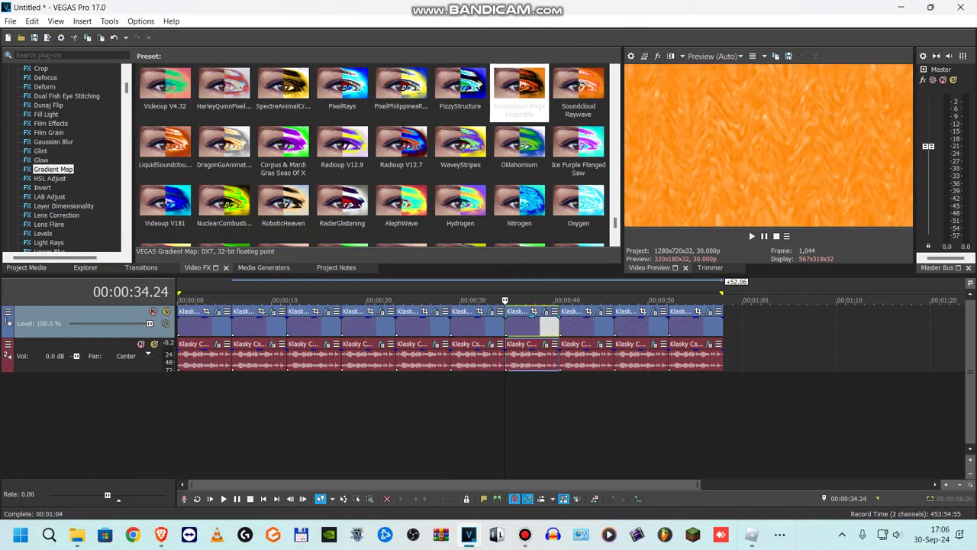
- Inspect the Rays and NewBlue ME Wiggle presets and settings on the seventh video event
{"action": "left_click", "coordinate": [544, 311]}
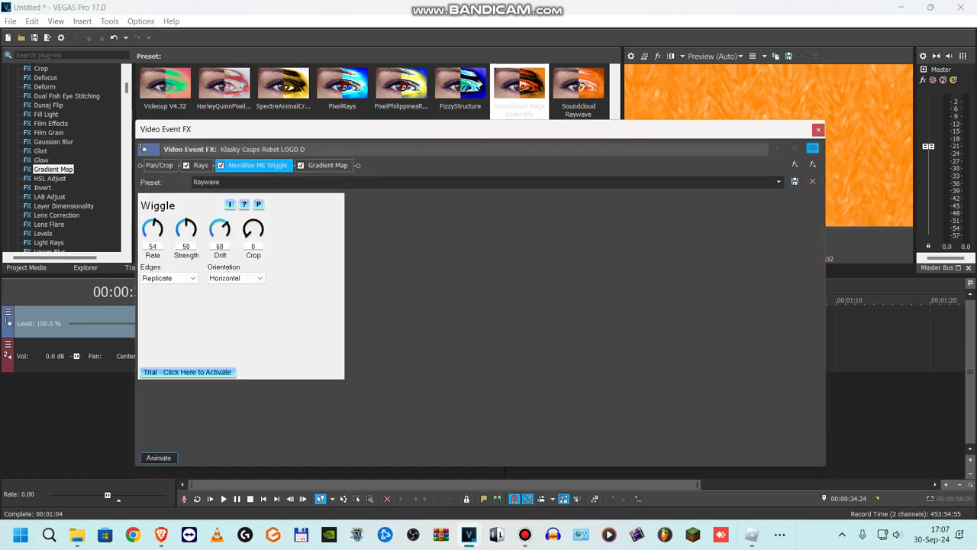
{"action": "left_click", "coordinate": [200, 165]}
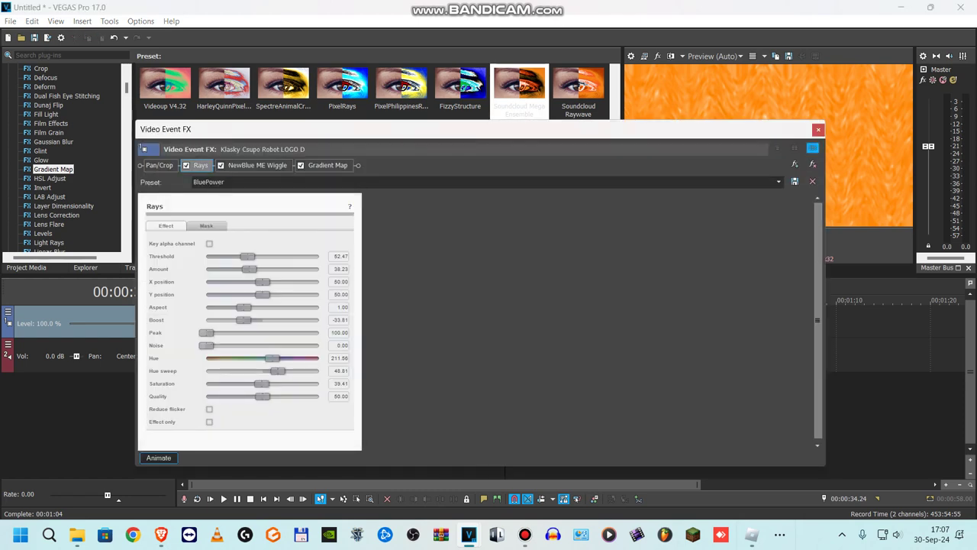
{"action": "left_click", "coordinate": [257, 165]}
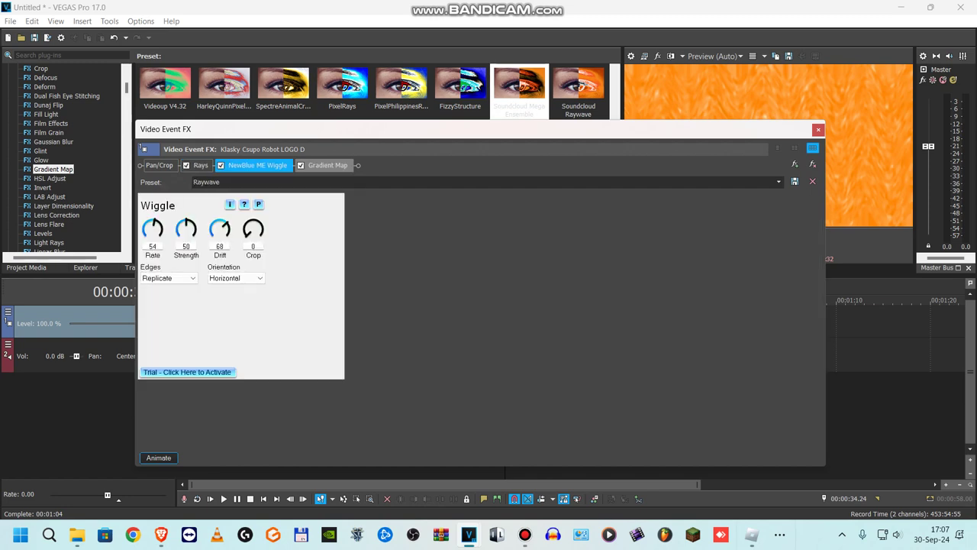
- Examine the colours of Gradient Map points 1 to 5 on the seventh video event and close its effects window
{"action": "left_click", "coordinate": [327, 165]}
{"action": "left_click", "coordinate": [182, 242]}
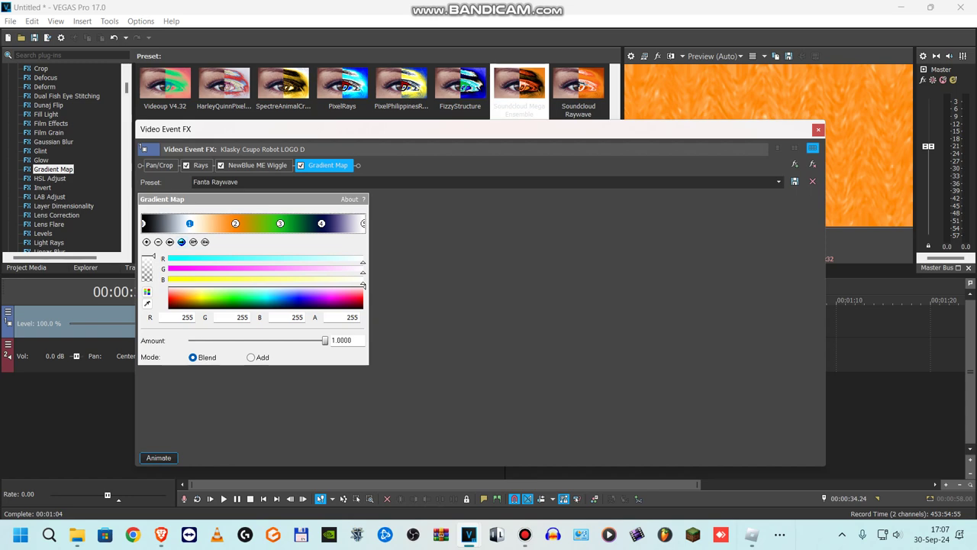
{"action": "left_click", "coordinate": [180, 242]}
{"action": "left_click", "coordinate": [181, 242]}
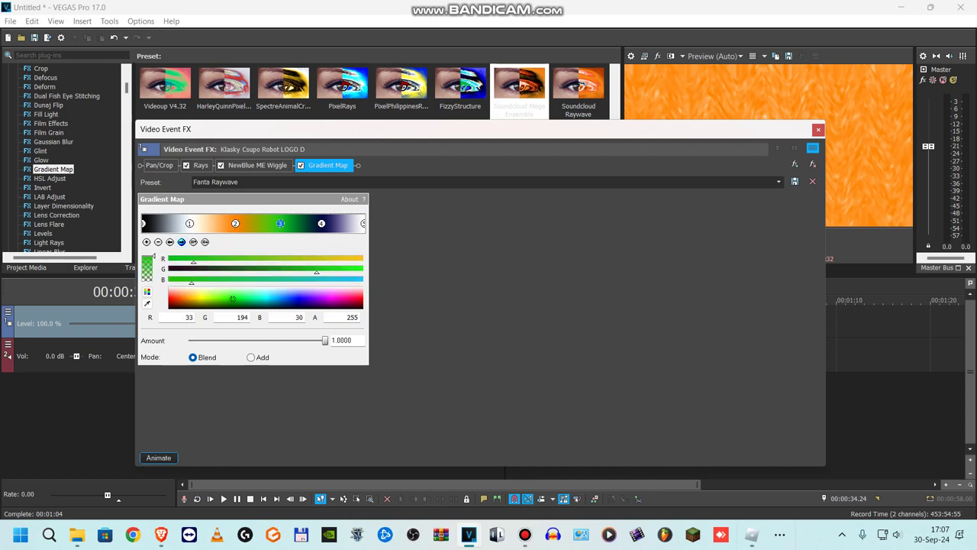
{"action": "left_click", "coordinate": [181, 241]}
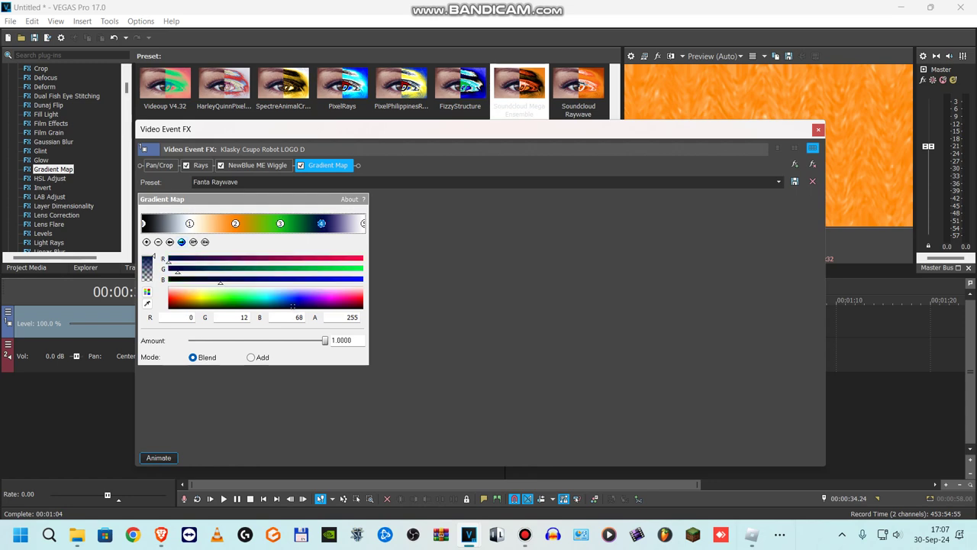
{"action": "left_click", "coordinate": [181, 241]}
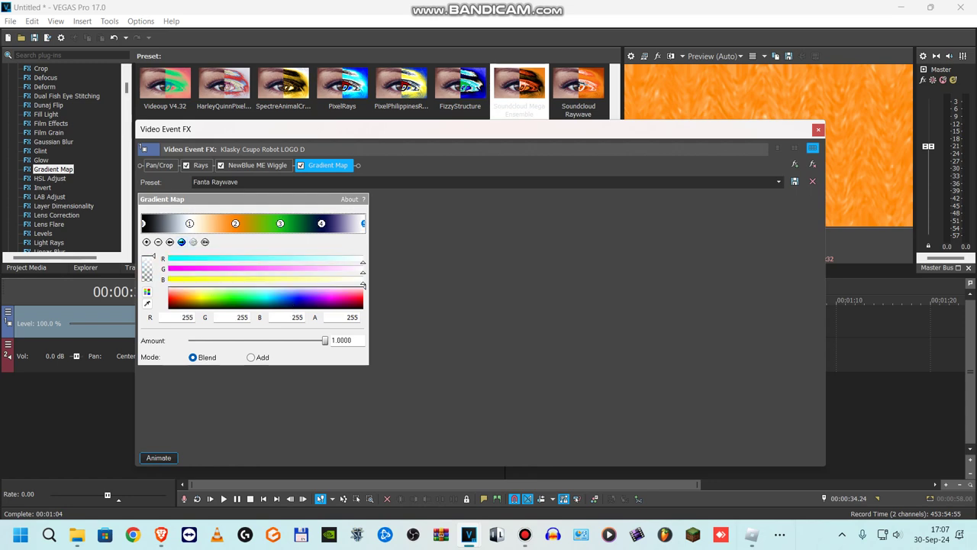
{"action": "left_click", "coordinate": [817, 129]}
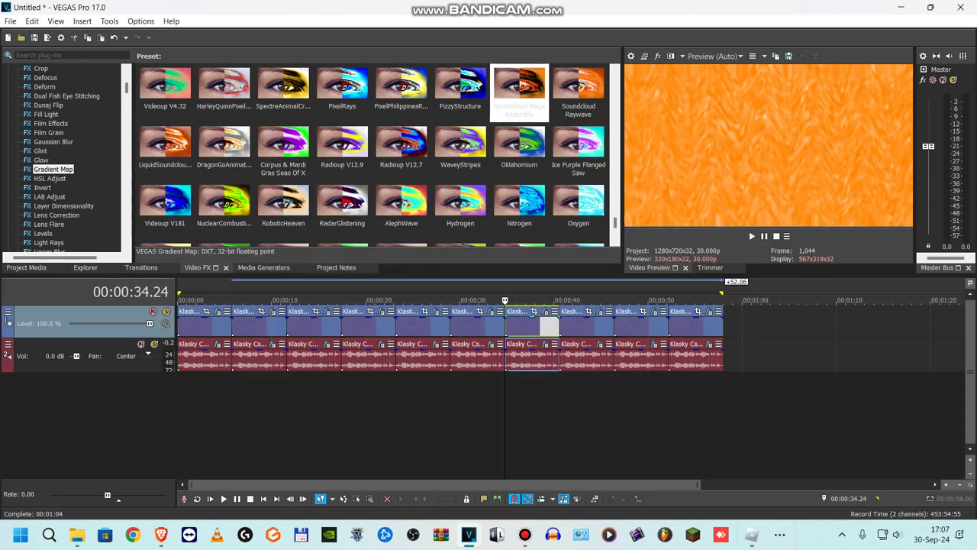
- Review the IO/PitchShift, tb_grumblebum and IL Vocodex presets and settings on the seventh audio event
{"action": "left_click", "coordinate": [545, 345]}
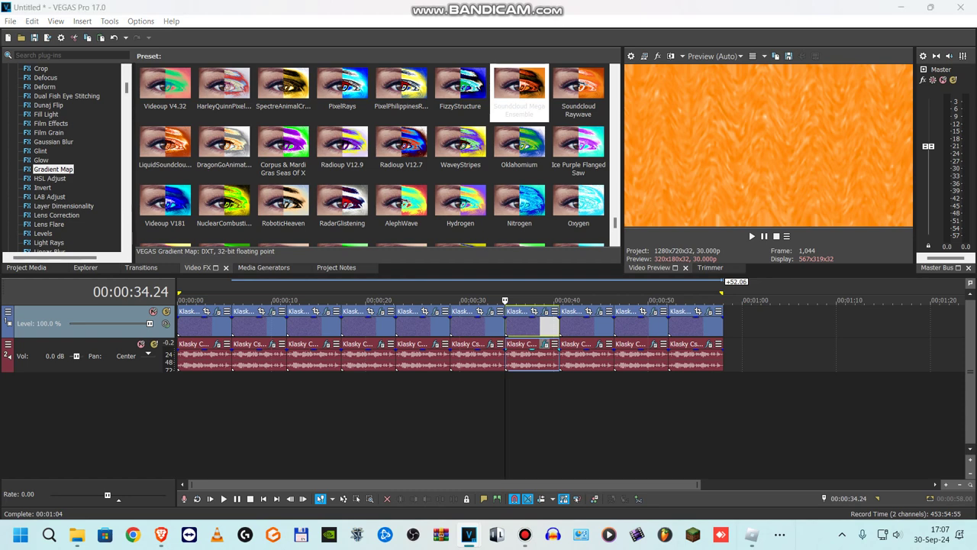
{"action": "left_click", "coordinate": [76, 47]}
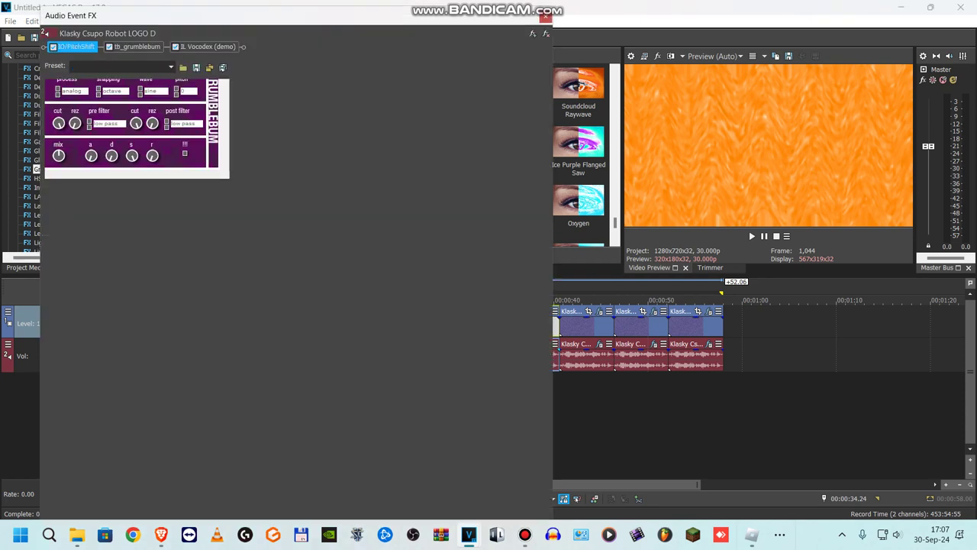
{"action": "left_click", "coordinate": [324, 67]}
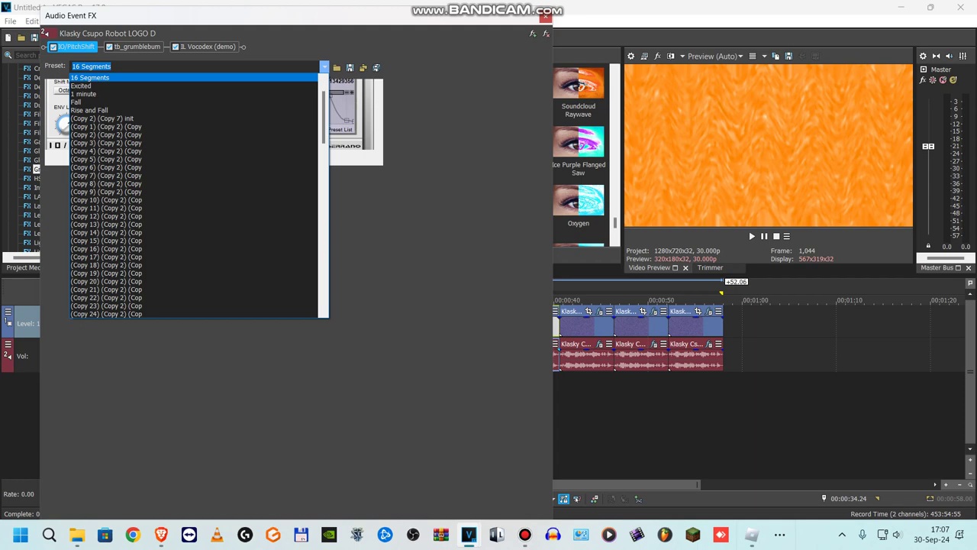
{"action": "left_click", "coordinate": [90, 77]}
{"action": "left_click", "coordinate": [137, 47]}
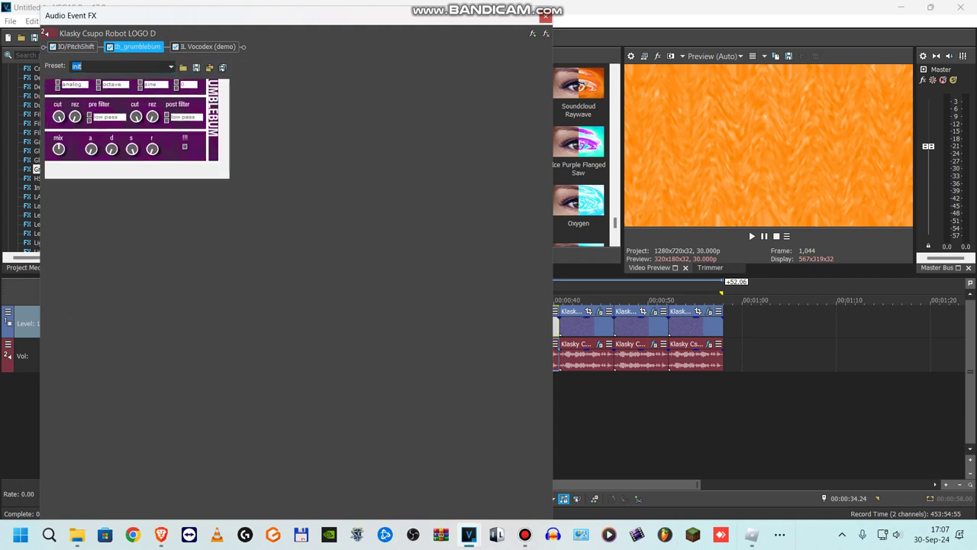
{"action": "left_click", "coordinate": [208, 47]}
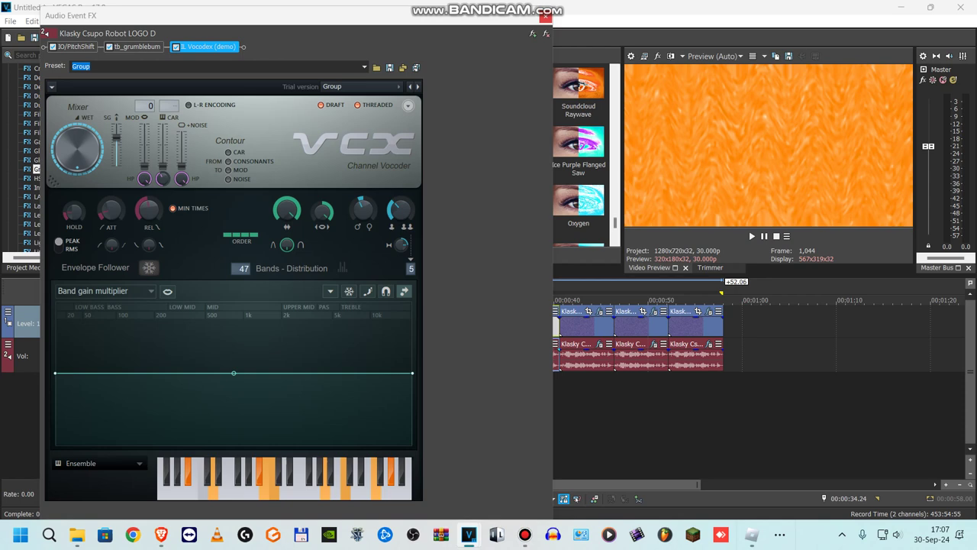
{"action": "left_click", "coordinate": [546, 16]}
- Inspect the first Swirl effect's start and end keyframes and the NewBlue LE Light Rays settings on the eighth video event
{"action": "left_click", "coordinate": [562, 327]}
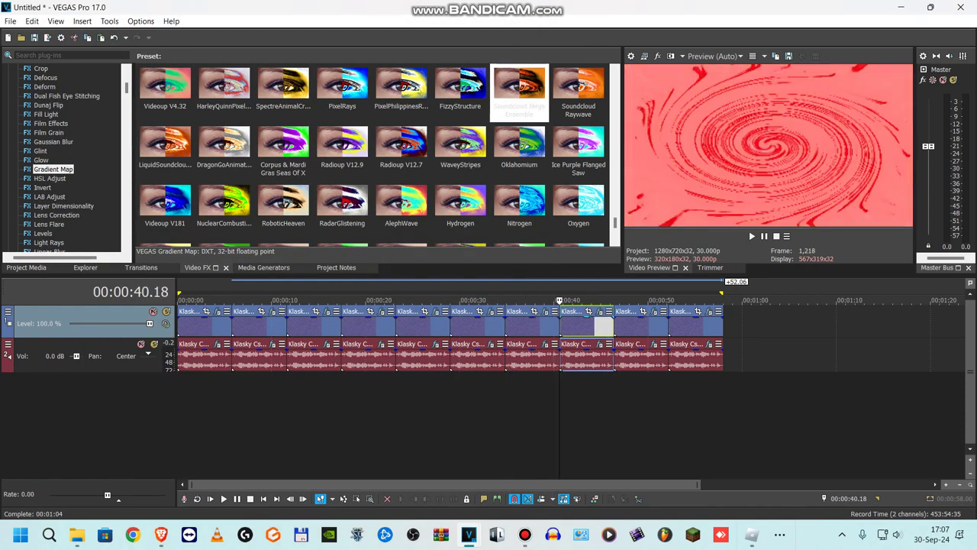
{"action": "left_click", "coordinate": [599, 312]}
{"action": "left_click", "coordinate": [201, 165]}
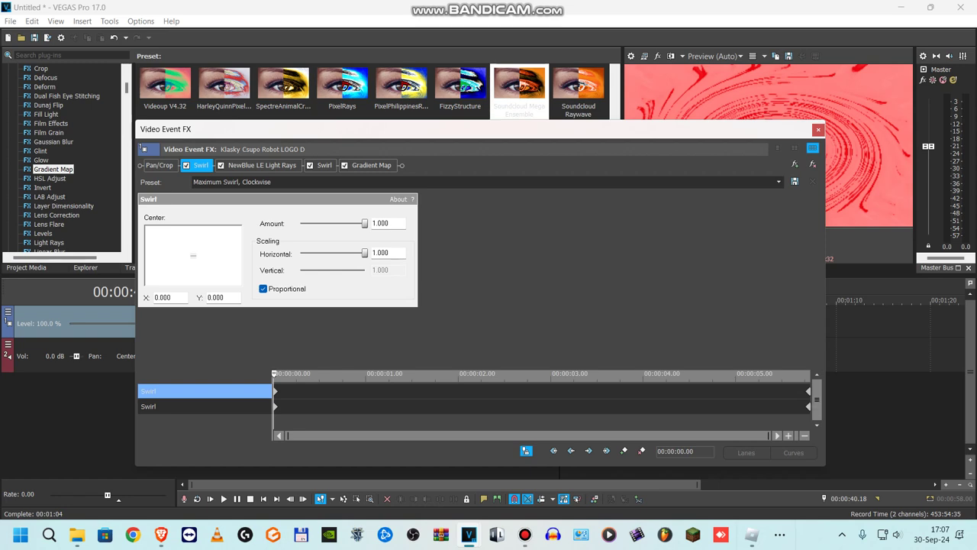
{"action": "left_click", "coordinate": [809, 393]}
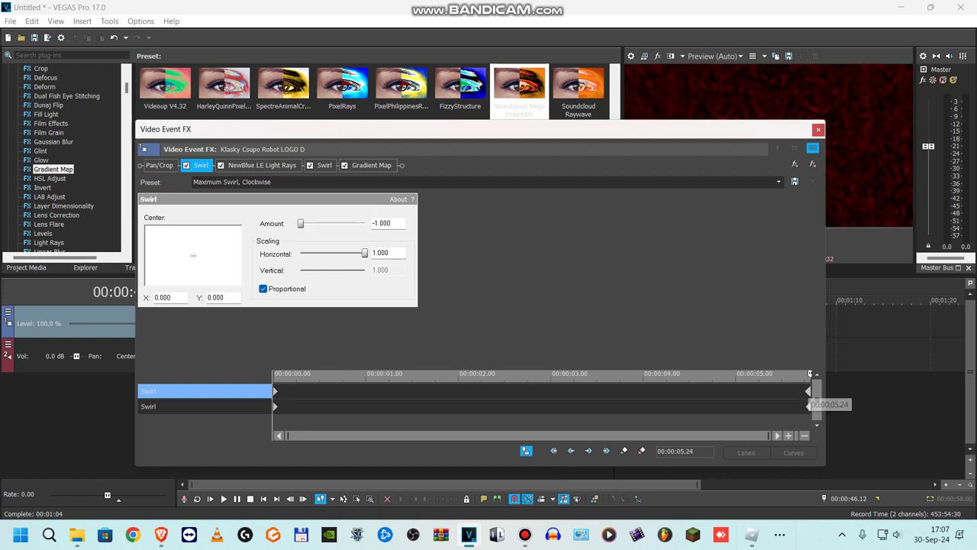
{"action": "left_click", "coordinate": [262, 165]}
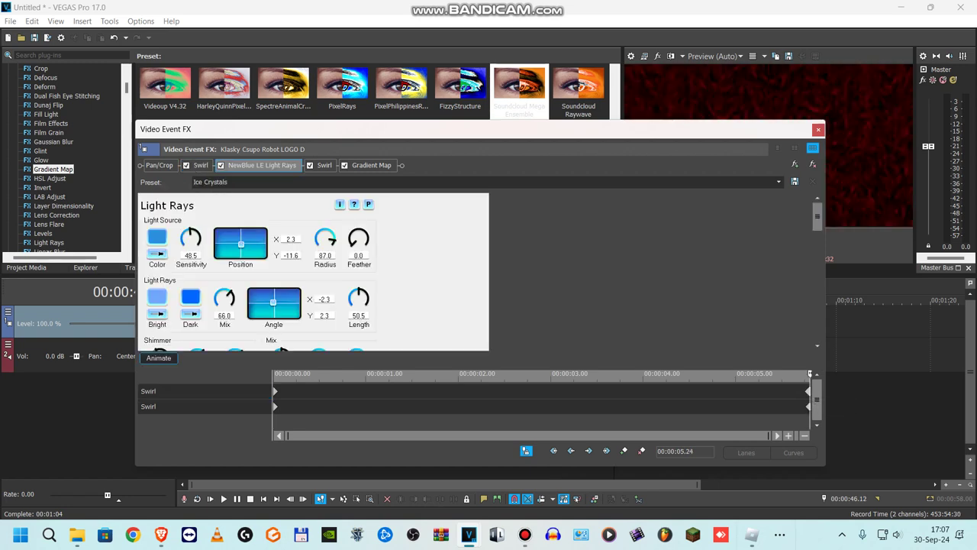
{"action": "scroll", "coordinate": [313, 271], "scroll_direction": "down", "scroll_amount": 3}
{"action": "scroll", "coordinate": [313, 271], "scroll_direction": "up", "scroll_amount": 3}
- Check the second Swirl effect's start and end keyframes on the eighth video event and scrub through its animation
{"action": "left_click", "coordinate": [324, 165]}
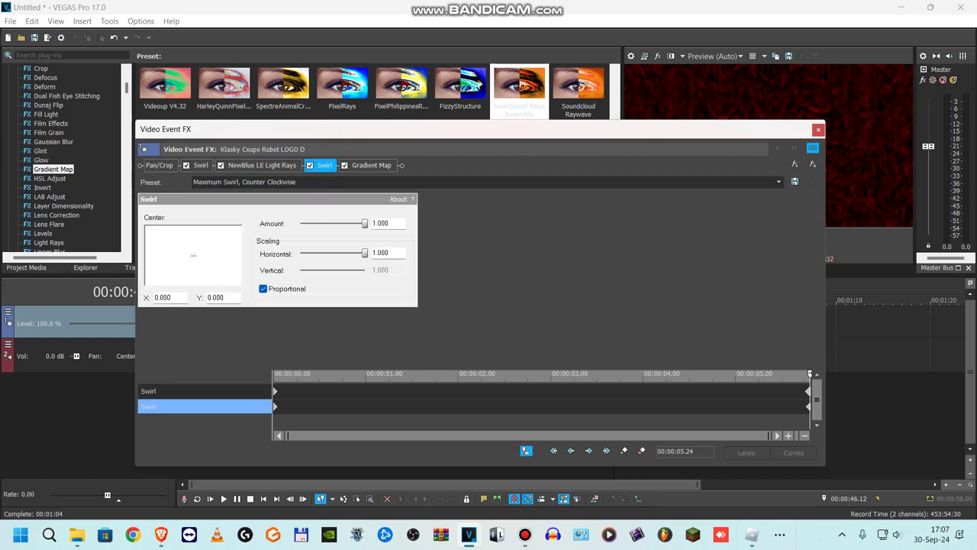
{"action": "left_click", "coordinate": [275, 406]}
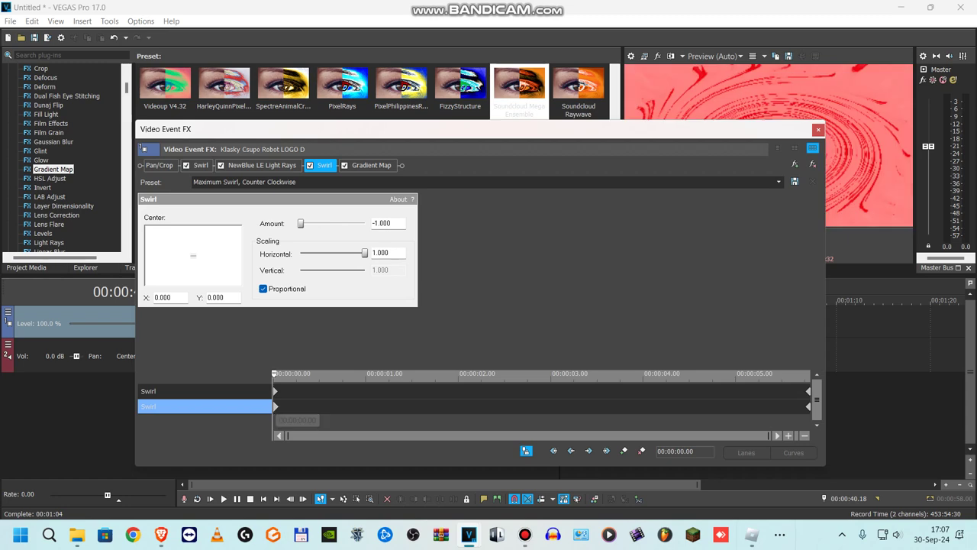
{"action": "left_click", "coordinate": [809, 406]}
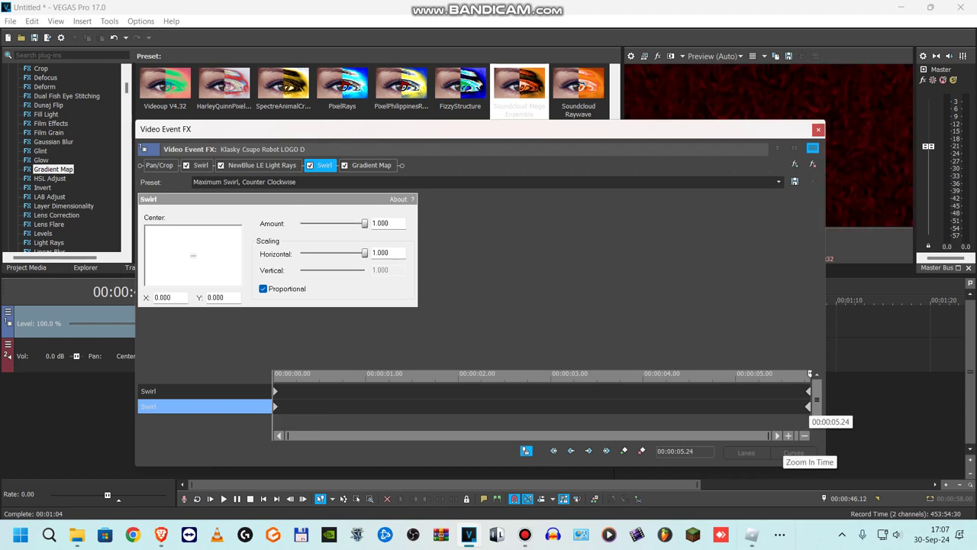
{"action": "left_click_drag", "start_coordinate": [411, 406], "coordinate": [452, 406]}
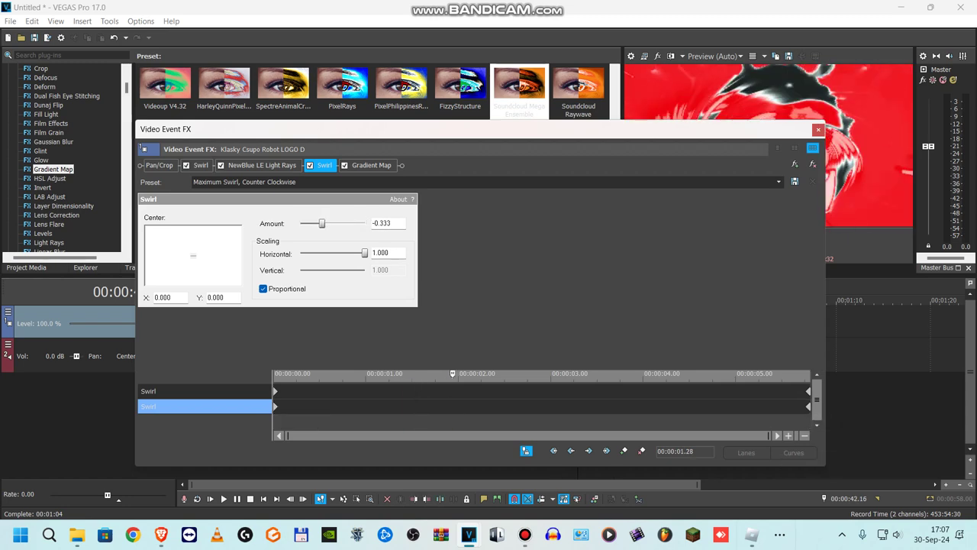
- Examine the colours of the SpectreColgateVortex Gradient Map points on the eighth video event and close its effects window
{"action": "left_click", "coordinate": [371, 165]}
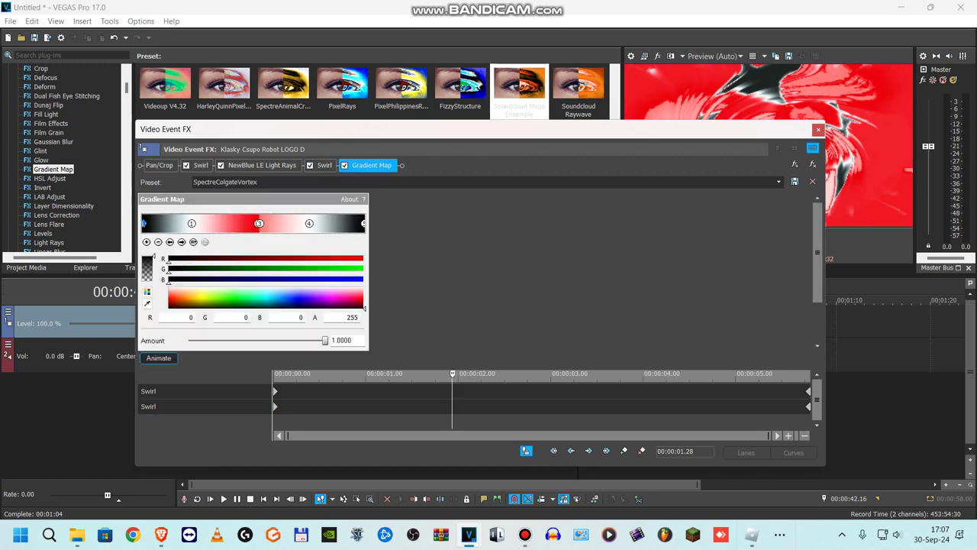
{"action": "left_click", "coordinate": [181, 241]}
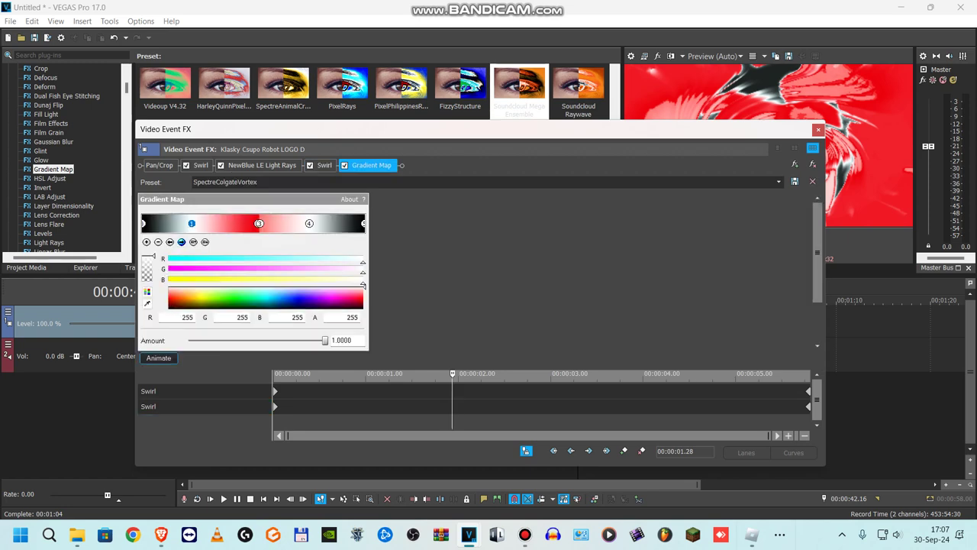
{"action": "left_click", "coordinate": [181, 241]}
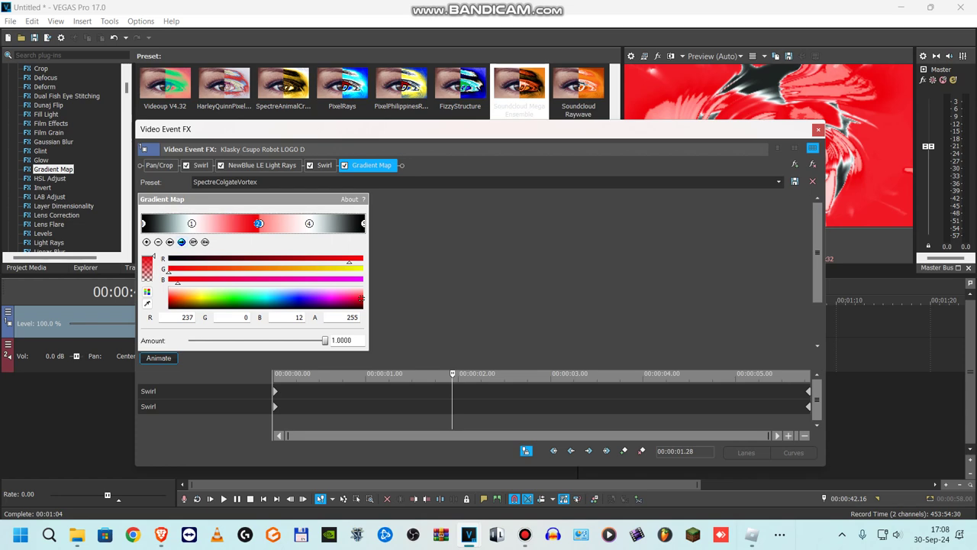
{"action": "left_click", "coordinate": [362, 293]}
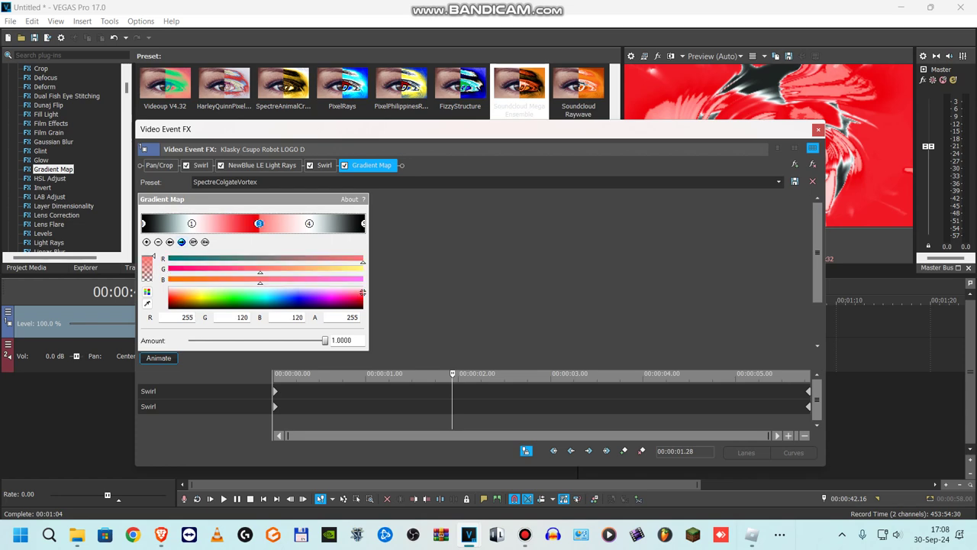
{"action": "left_click", "coordinate": [181, 241]}
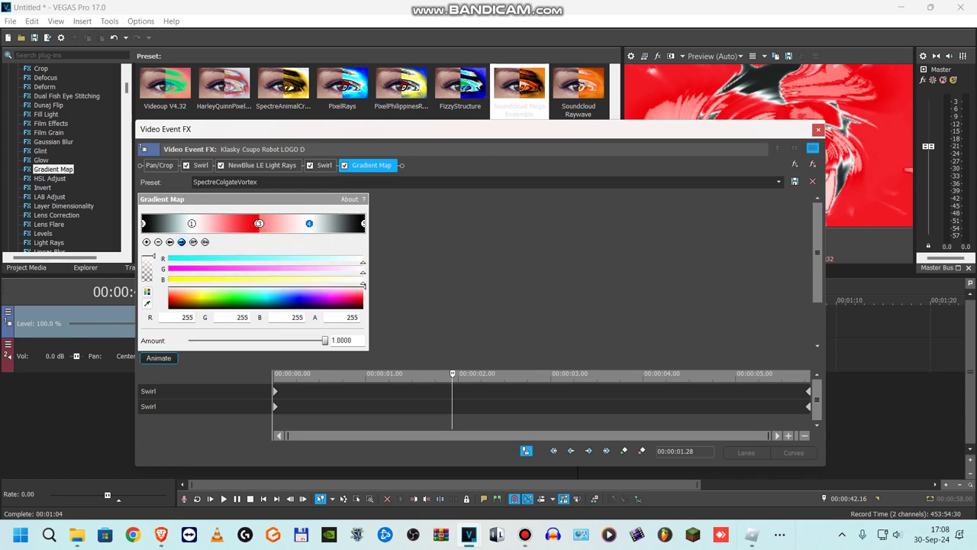
{"action": "left_click", "coordinate": [182, 242]}
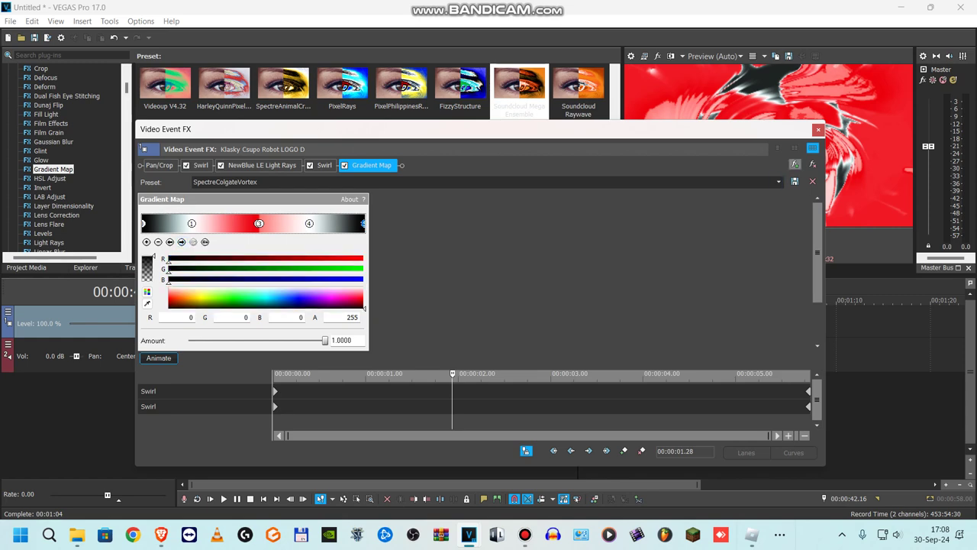
{"action": "left_click", "coordinate": [818, 129]}
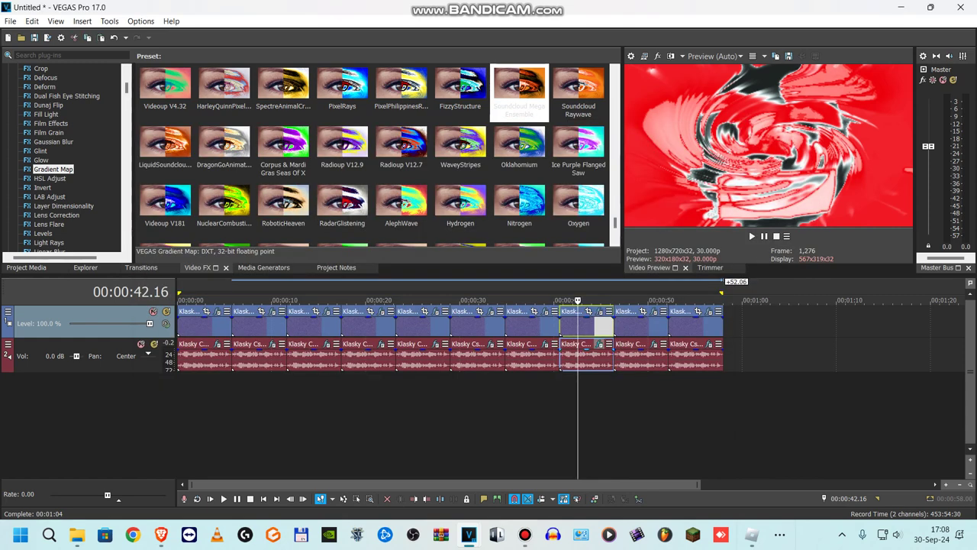
- Review the ExpressFX Chorus, ExpressFX Delay and IL Vocodex presets and settings on the eighth audio event
{"action": "left_click", "coordinate": [585, 355]}
{"action": "left_click", "coordinate": [600, 344]}
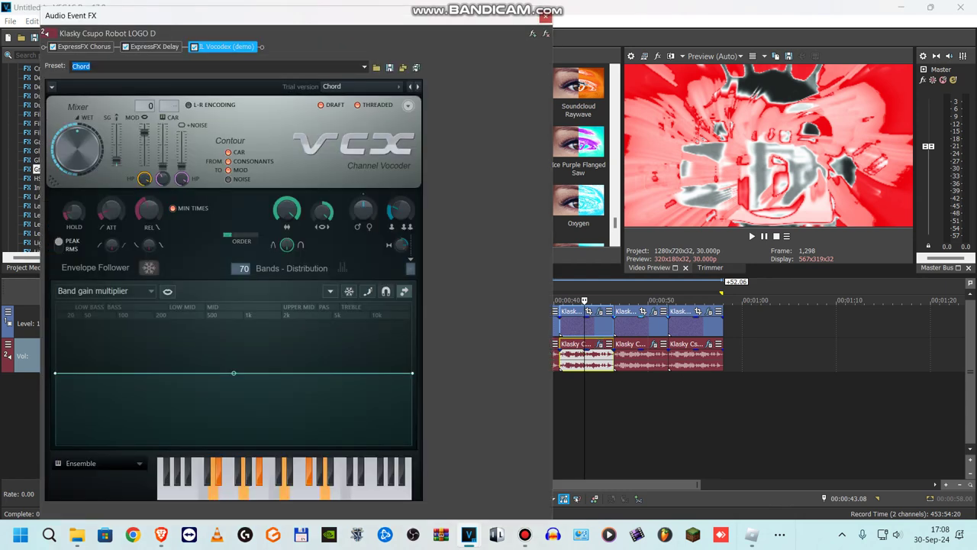
{"action": "left_click", "coordinate": [84, 48]}
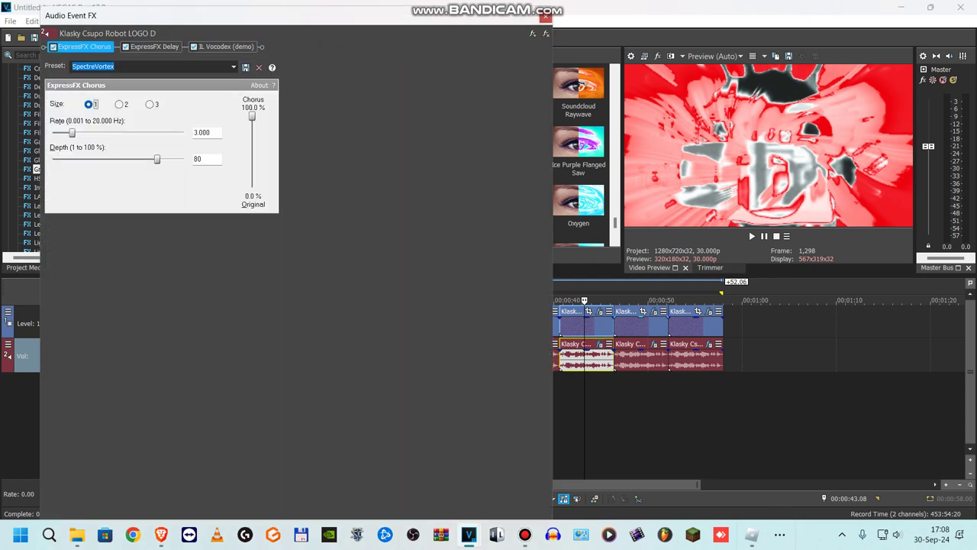
{"action": "left_click", "coordinate": [155, 47]}
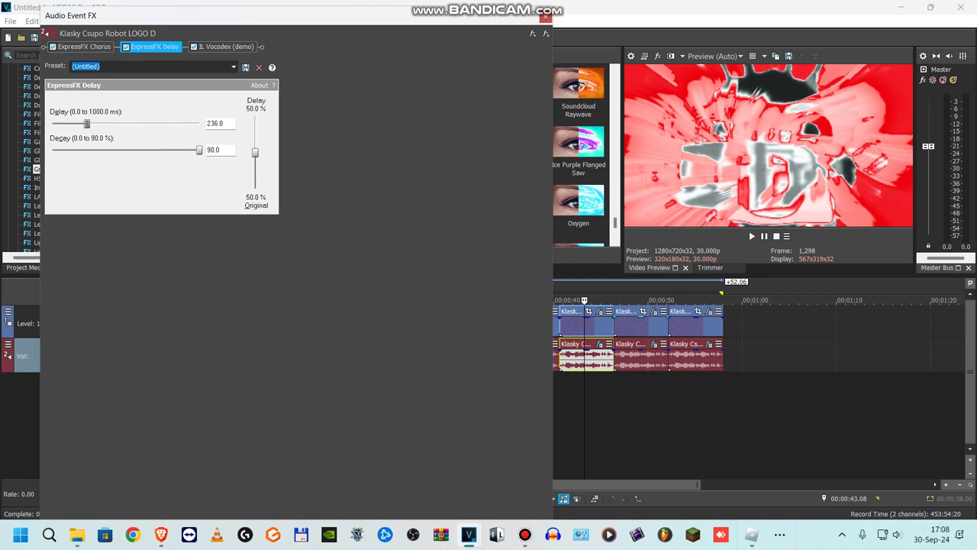
{"action": "left_click", "coordinate": [223, 47]}
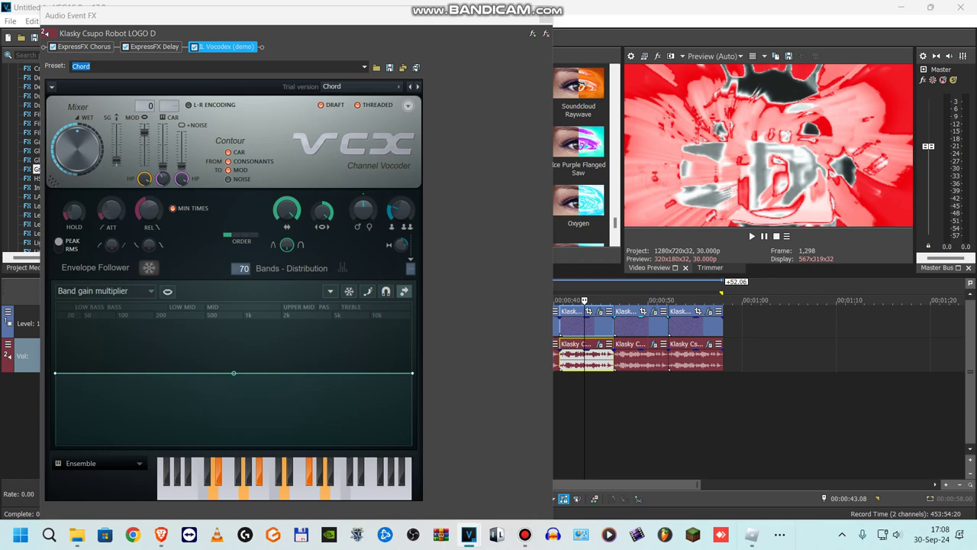
{"action": "left_click", "coordinate": [545, 17]}
- Inspect the Mirror, Wave and Glint presets and settings on the ninth video event
{"action": "left_click", "coordinate": [612, 325]}
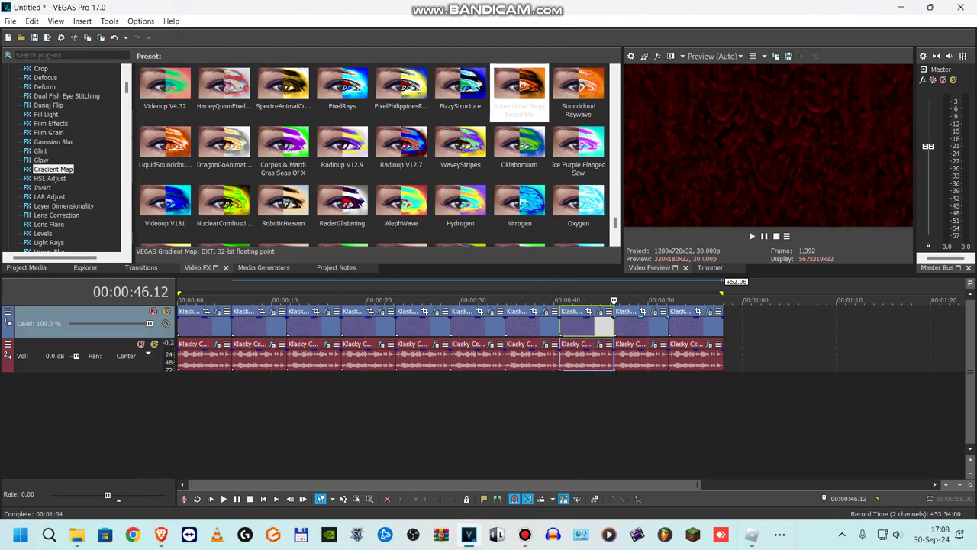
{"action": "left_click", "coordinate": [653, 311]}
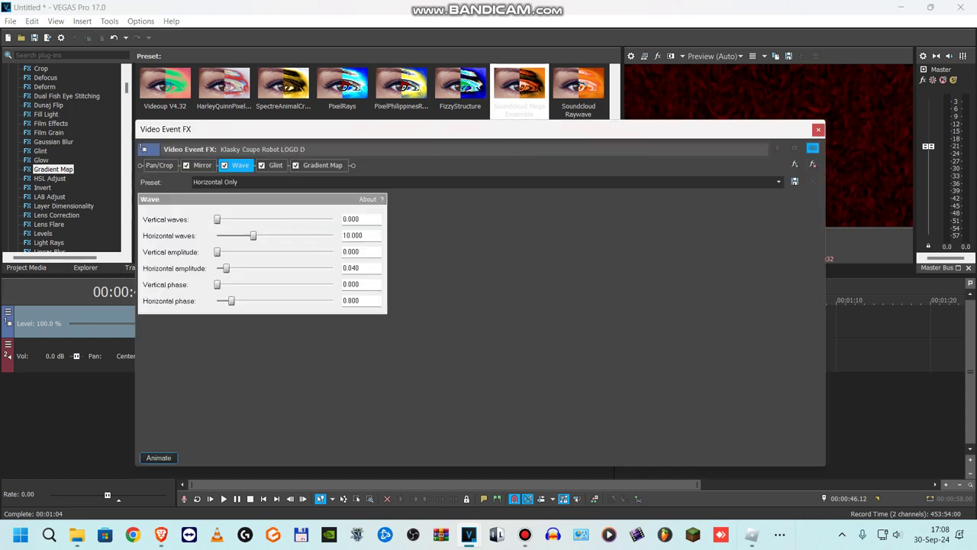
{"action": "left_click", "coordinate": [202, 165]}
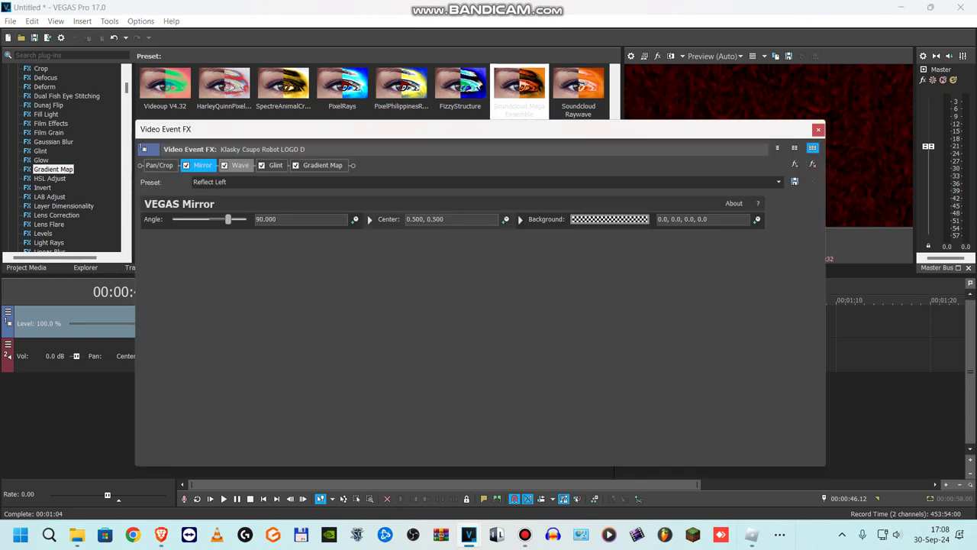
{"action": "left_click", "coordinate": [239, 165]}
{"action": "left_click", "coordinate": [276, 165]}
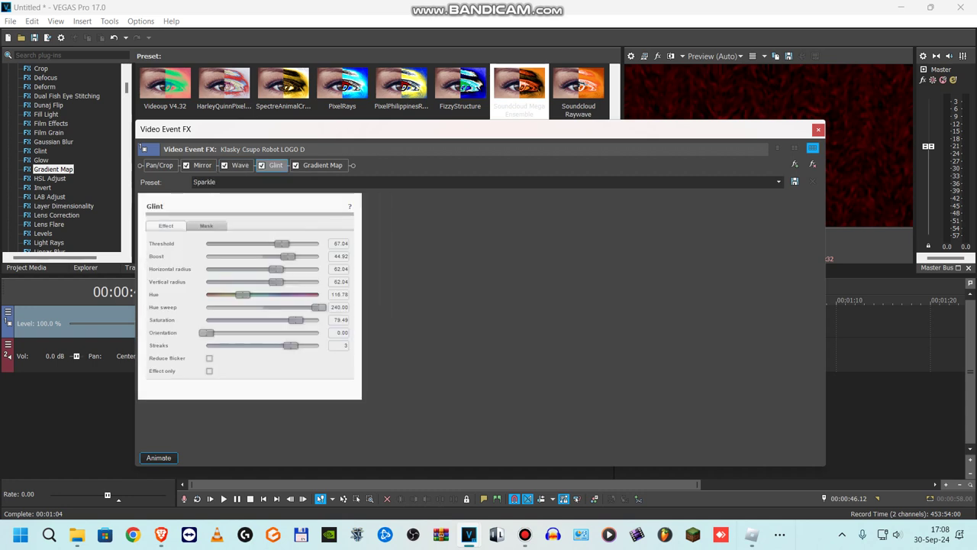
- Examine the colours of all PinkMirrorWave.PEPSI Gradient Map points on the ninth video event and close its effects window
{"action": "left_click", "coordinate": [322, 165]}
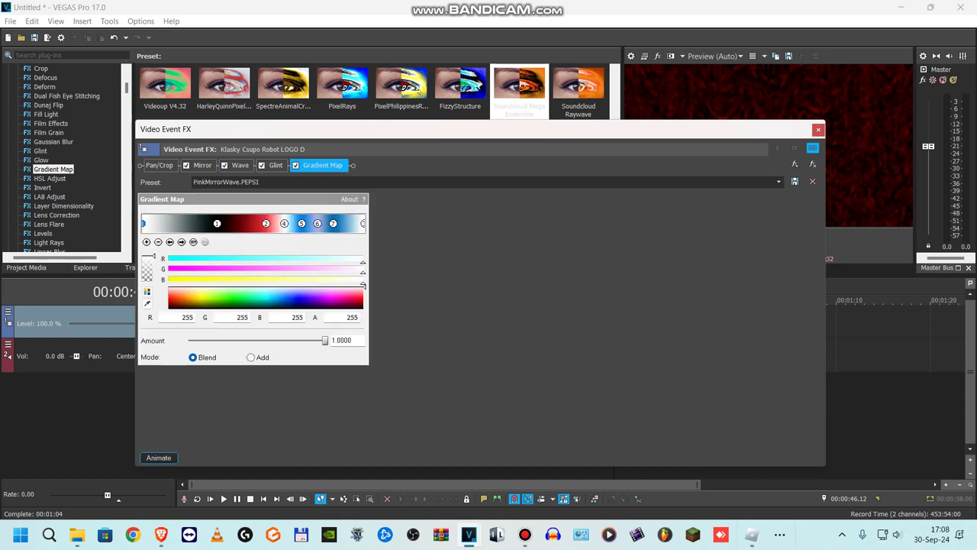
{"action": "left_click", "coordinate": [217, 223]}
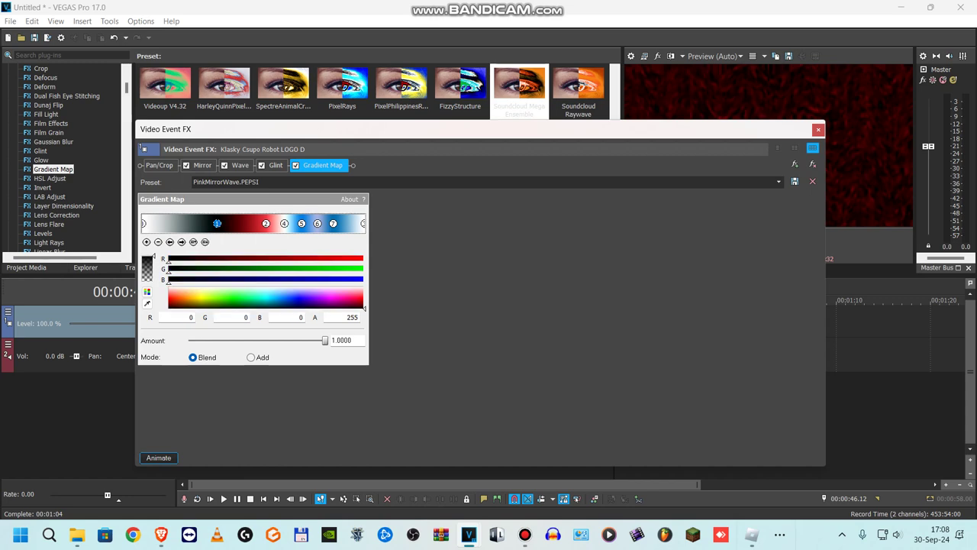
{"action": "left_click", "coordinate": [266, 223]}
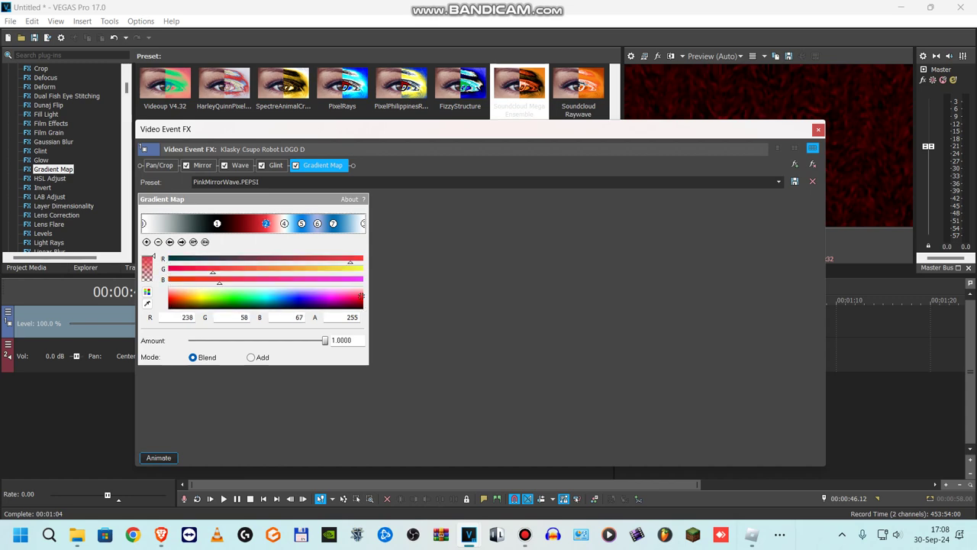
{"action": "left_click", "coordinate": [284, 223]}
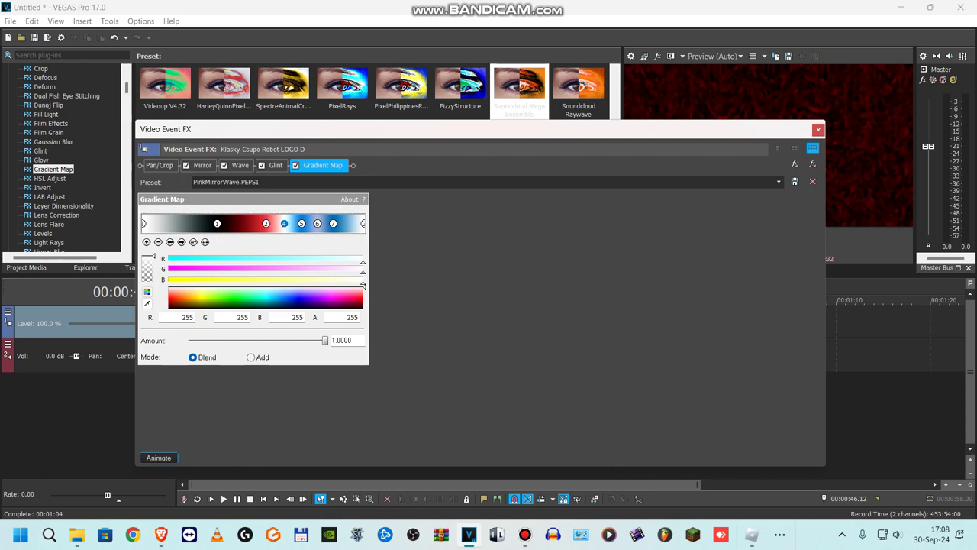
{"action": "left_click", "coordinate": [301, 223]}
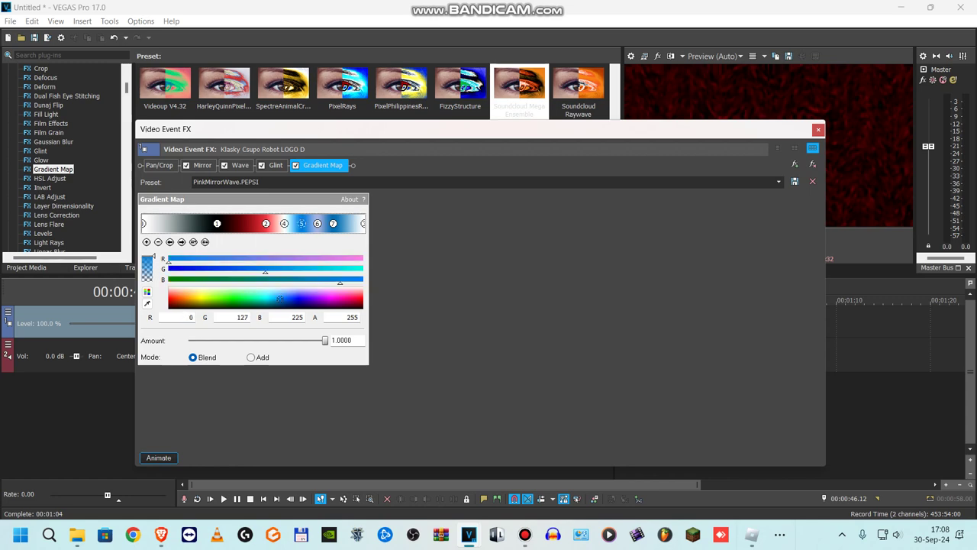
{"action": "left_click", "coordinate": [318, 223]}
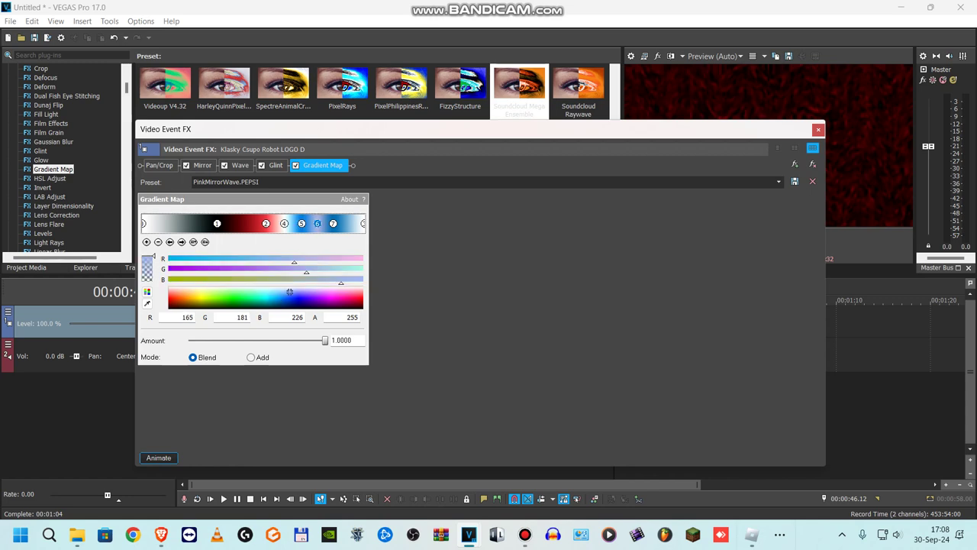
{"action": "left_click", "coordinate": [333, 223]}
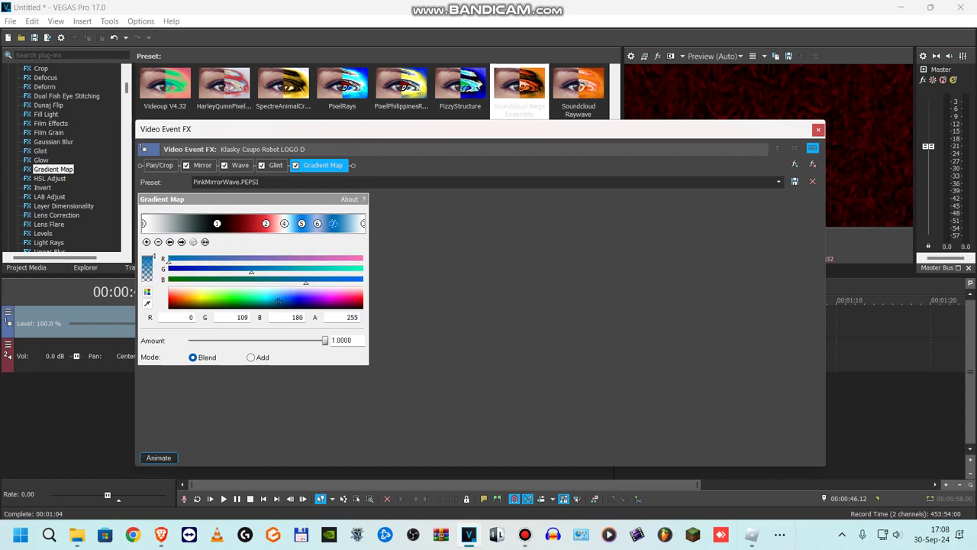
{"action": "left_click", "coordinate": [363, 223]}
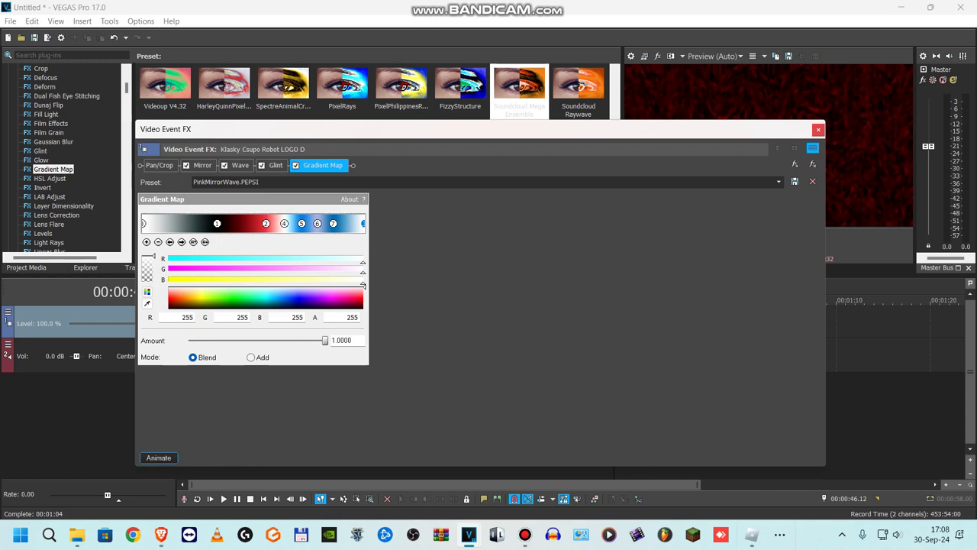
{"action": "left_click", "coordinate": [818, 130]}
- Review the Bitcrusher and IL Vocodex presets and settings on the ninth audio event
{"action": "left_click", "coordinate": [653, 344]}
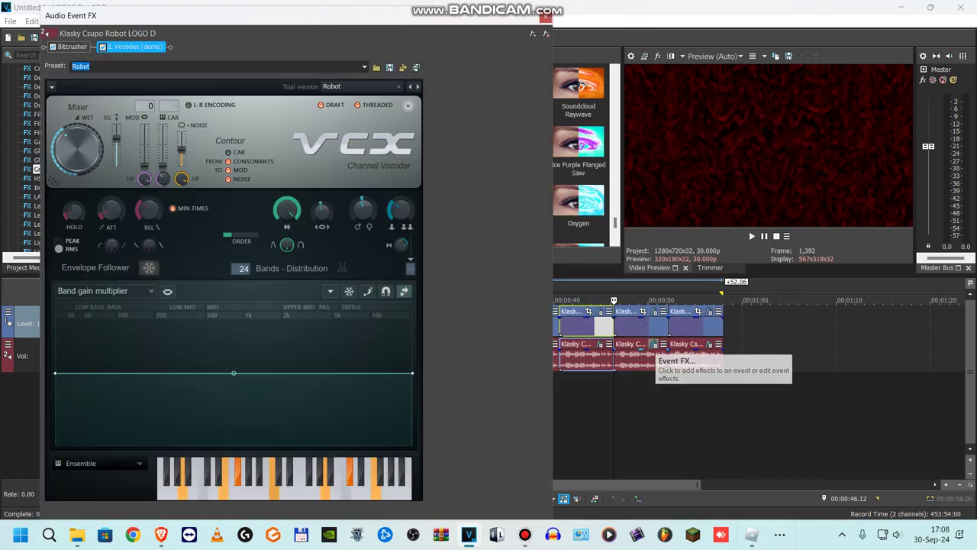
{"action": "left_click", "coordinate": [72, 48]}
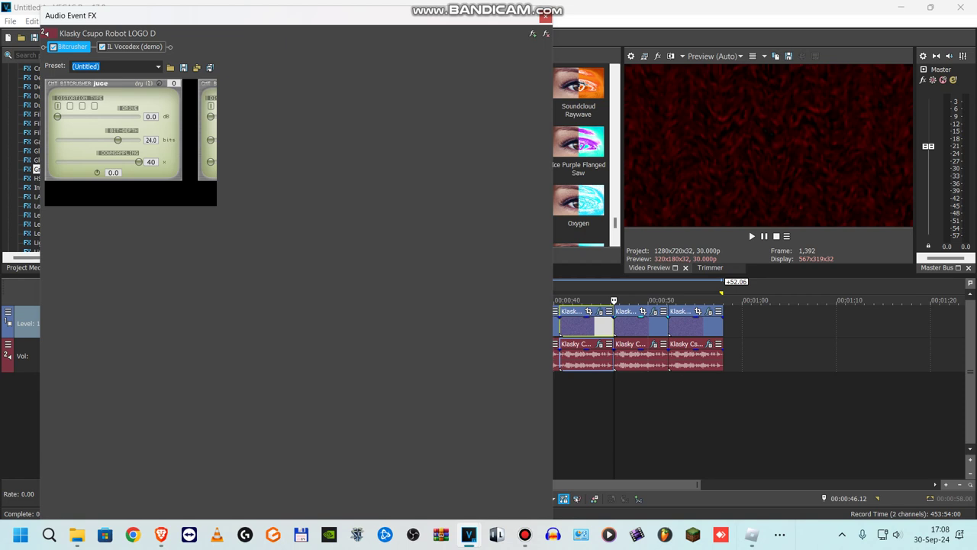
{"action": "left_click", "coordinate": [133, 47]}
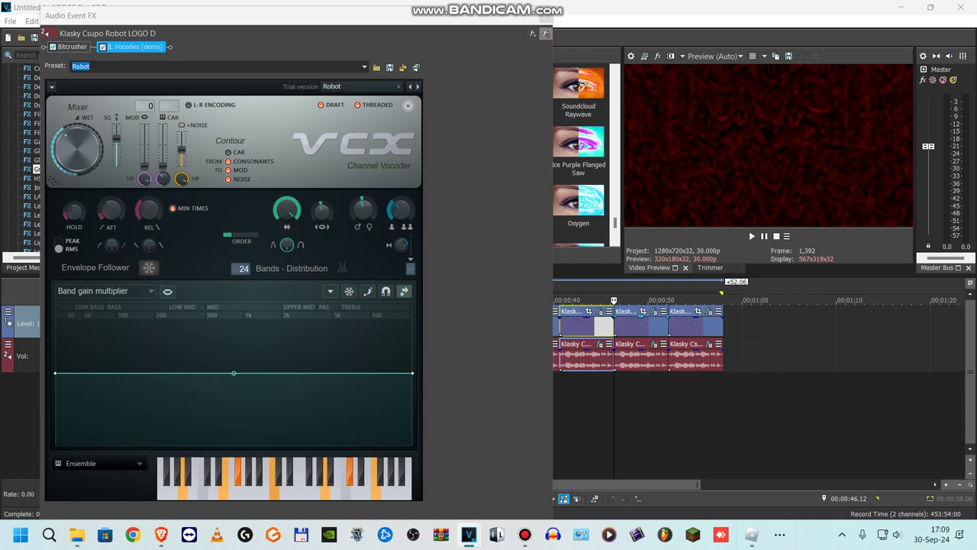
{"action": "left_click", "coordinate": [544, 15]}
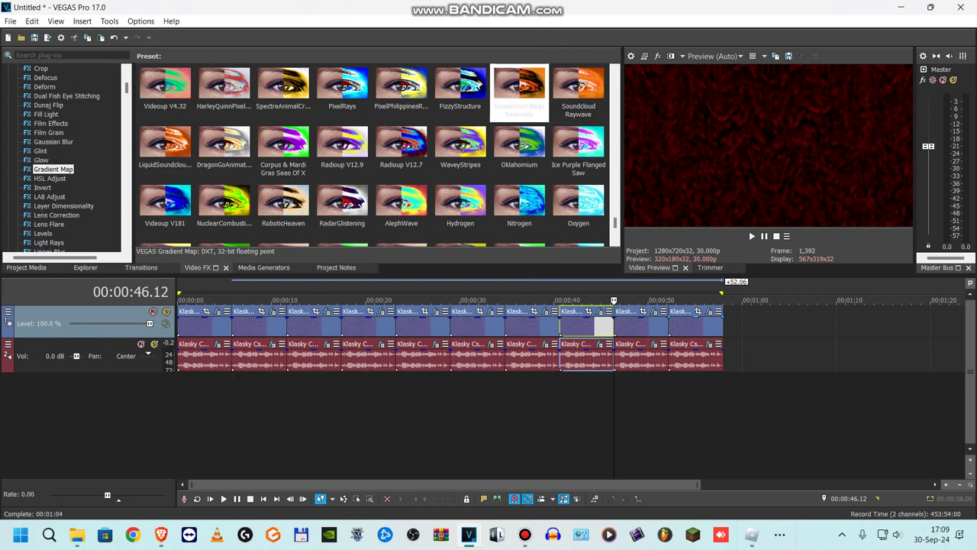
- Check the NewBlue ME Rolling Waves preset and settings on the tenth video event
{"action": "left_click", "coordinate": [667, 324]}
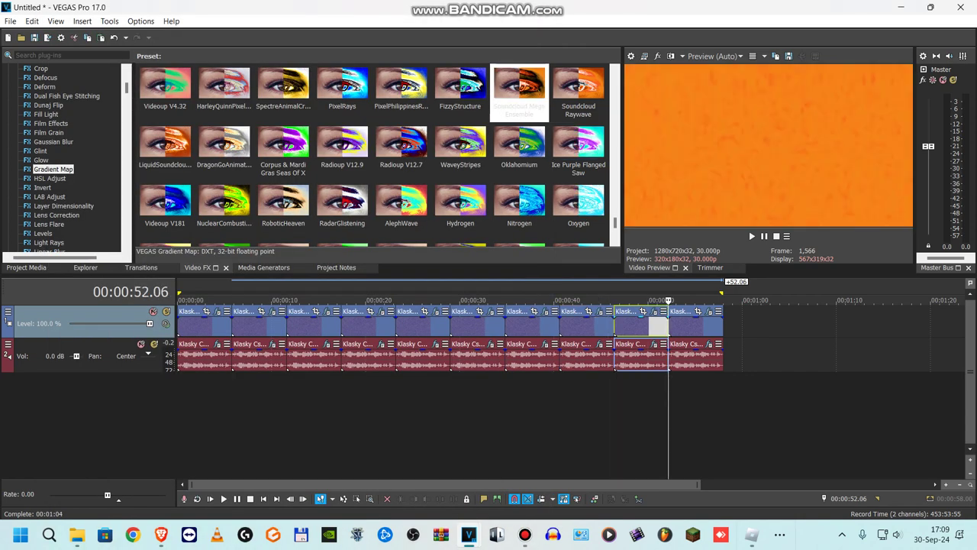
{"action": "left_click", "coordinate": [708, 312]}
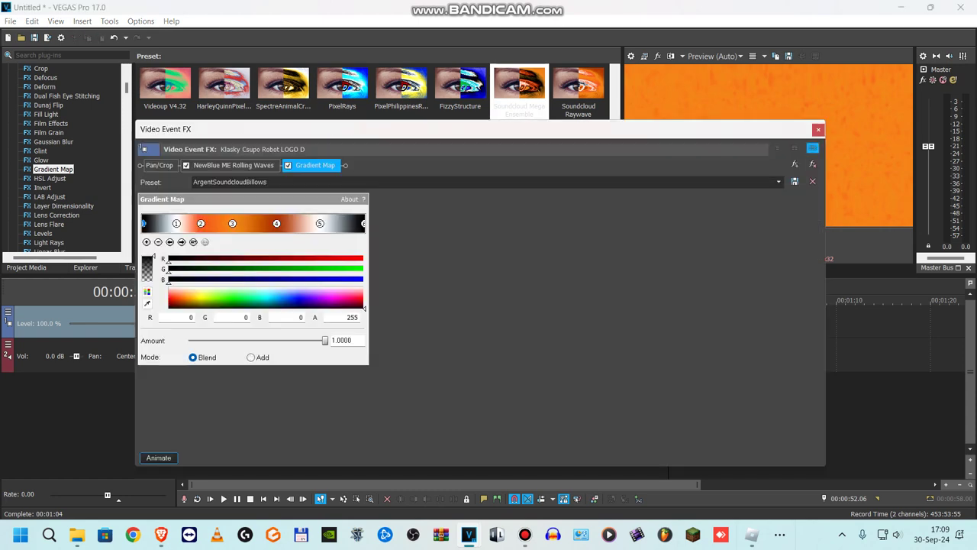
{"action": "left_click", "coordinate": [233, 165]}
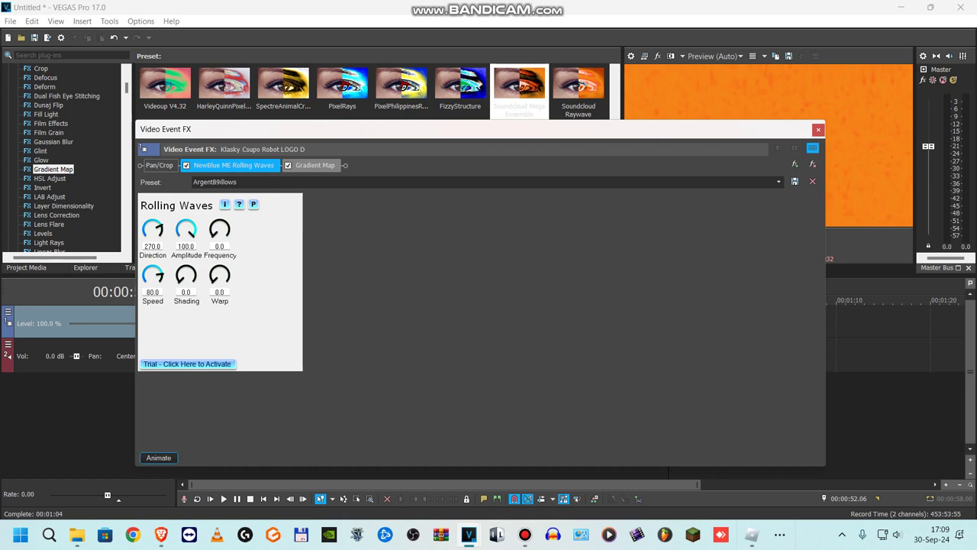
- Examine the colours of all ArgentSoundcloudBillows Gradient Map points on the tenth video event and close its effects window
{"action": "left_click", "coordinate": [313, 165]}
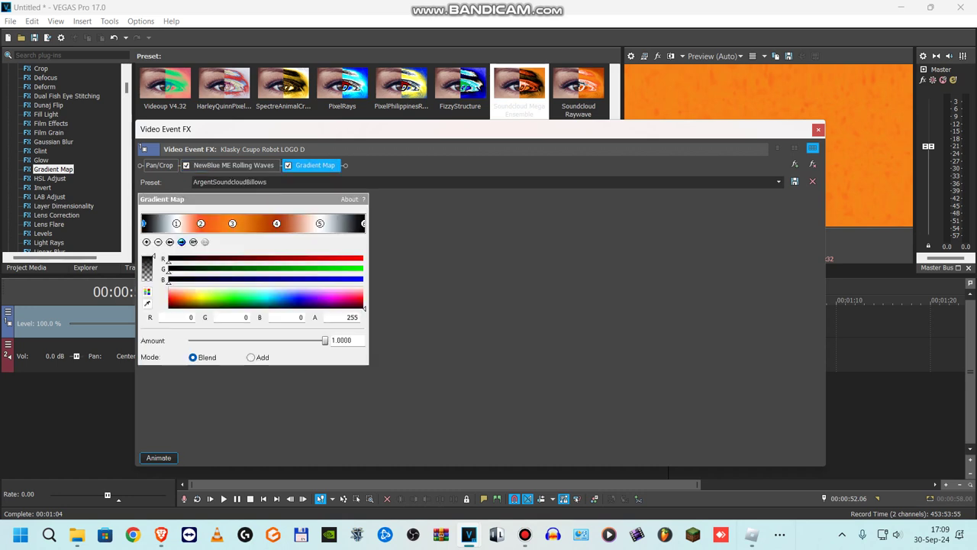
{"action": "left_click", "coordinate": [182, 242]}
{"action": "left_click", "coordinate": [182, 242]}
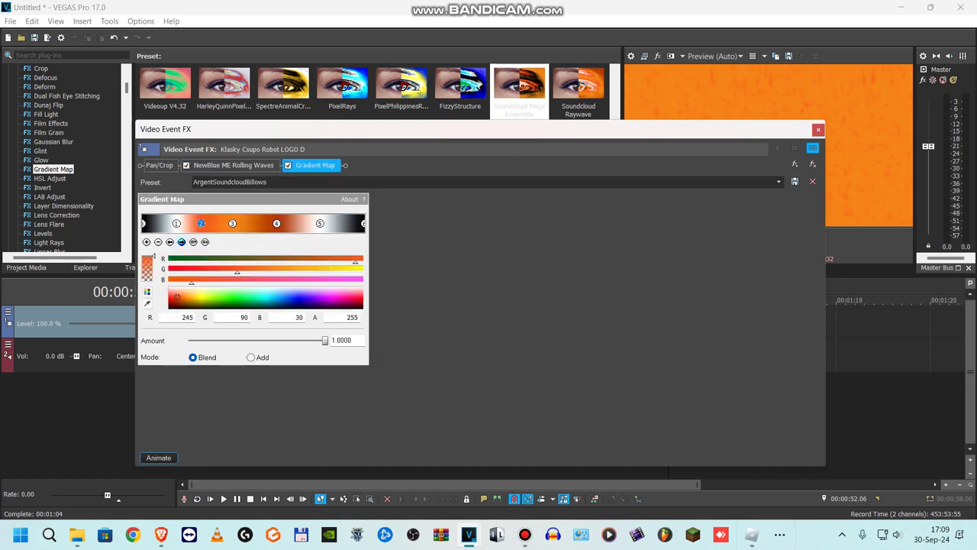
{"action": "left_click", "coordinate": [181, 242]}
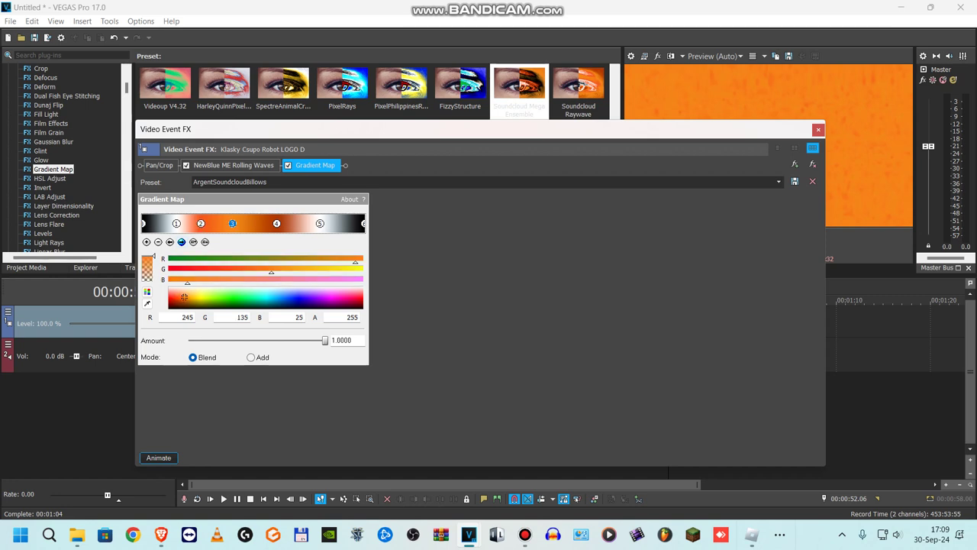
{"action": "left_click", "coordinate": [182, 242]}
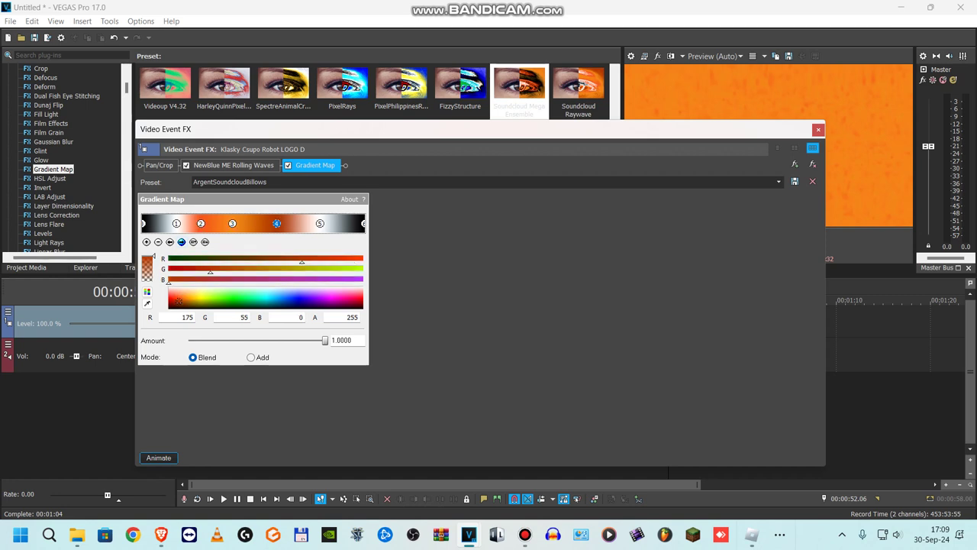
{"action": "left_click", "coordinate": [181, 242]}
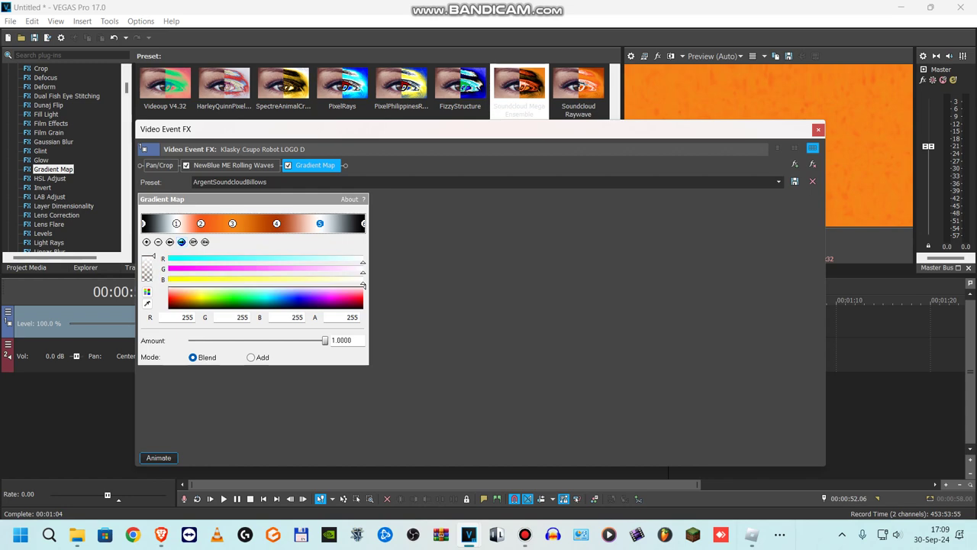
{"action": "left_click", "coordinate": [182, 242]}
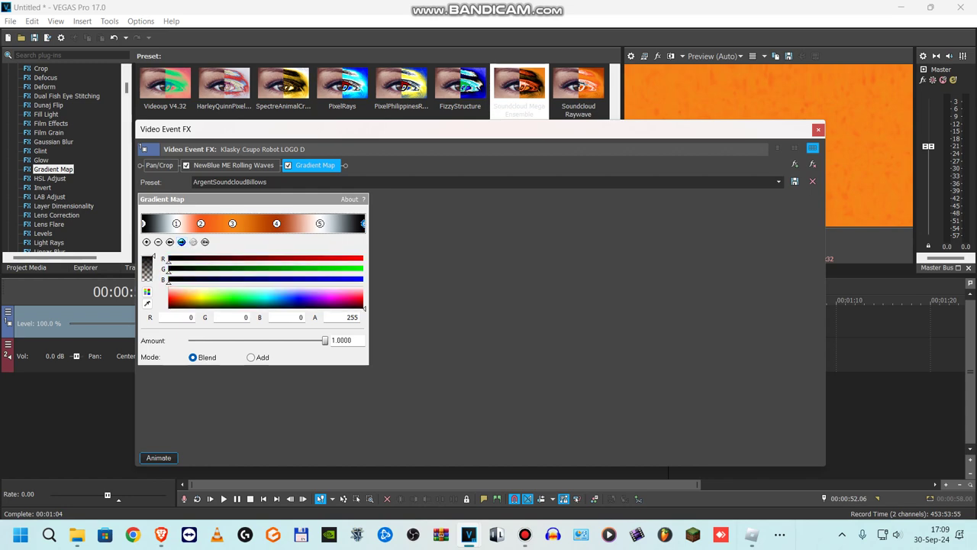
{"action": "left_click", "coordinate": [819, 130]}
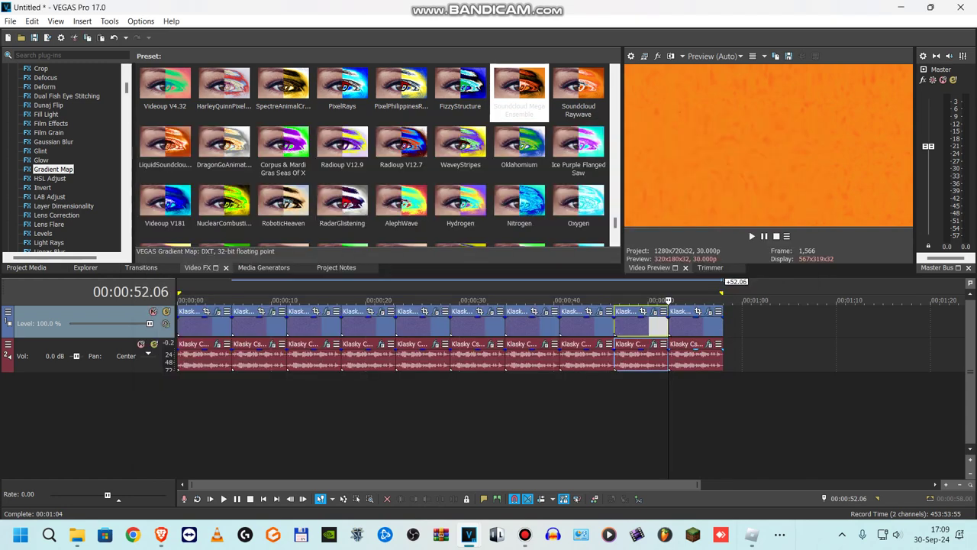
- Review the IO/Phaser, NorthPole and IL Vocodex presets and settings on the tenth audio event and close its effects window
{"action": "left_click", "coordinate": [708, 343]}
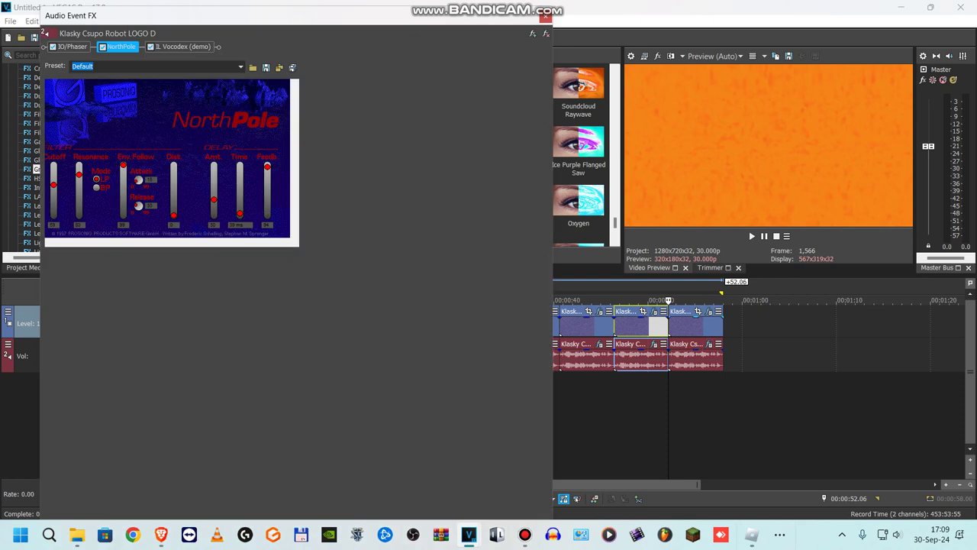
{"action": "left_click", "coordinate": [73, 46]}
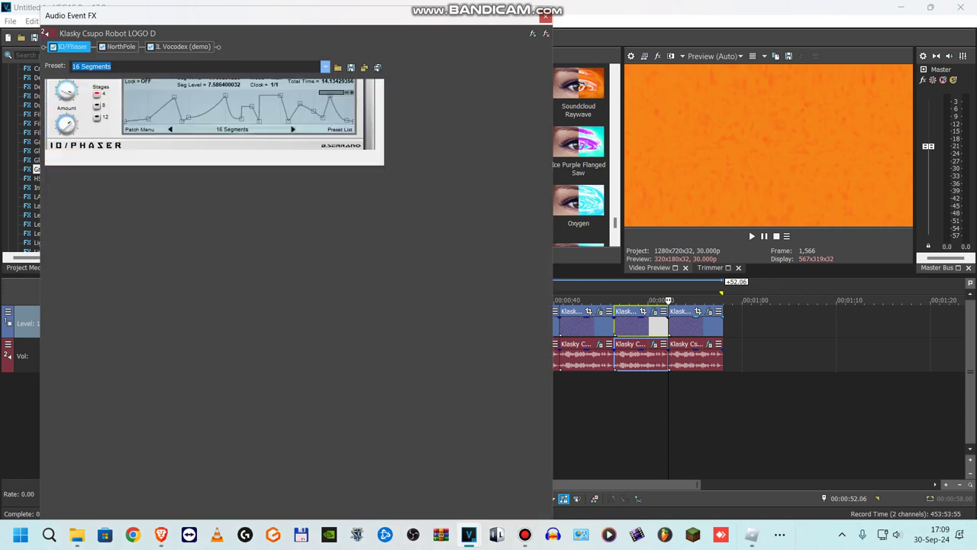
{"action": "left_click", "coordinate": [325, 67]}
{"action": "left_click", "coordinate": [119, 46]}
{"action": "left_click", "coordinate": [118, 47]}
{"action": "left_click", "coordinate": [240, 67]}
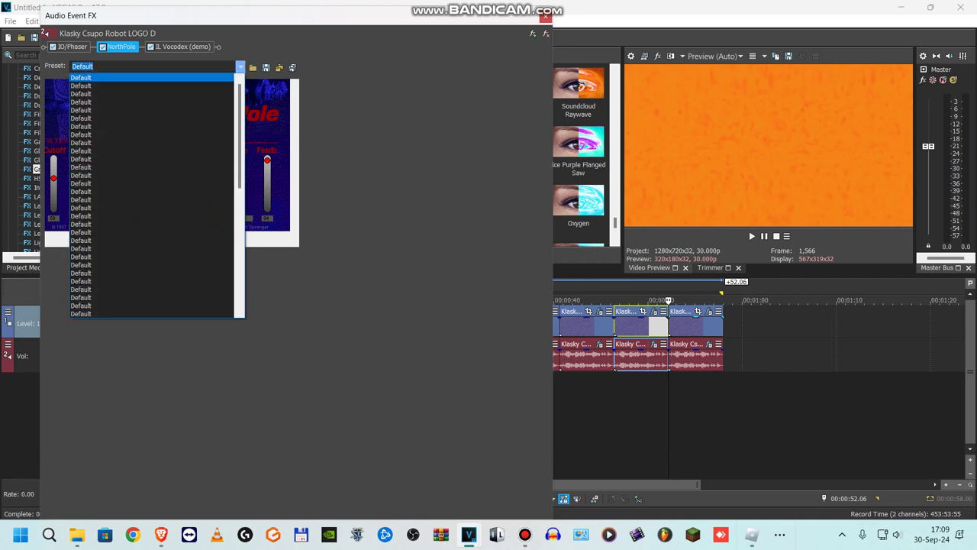
{"action": "left_click", "coordinate": [241, 67]}
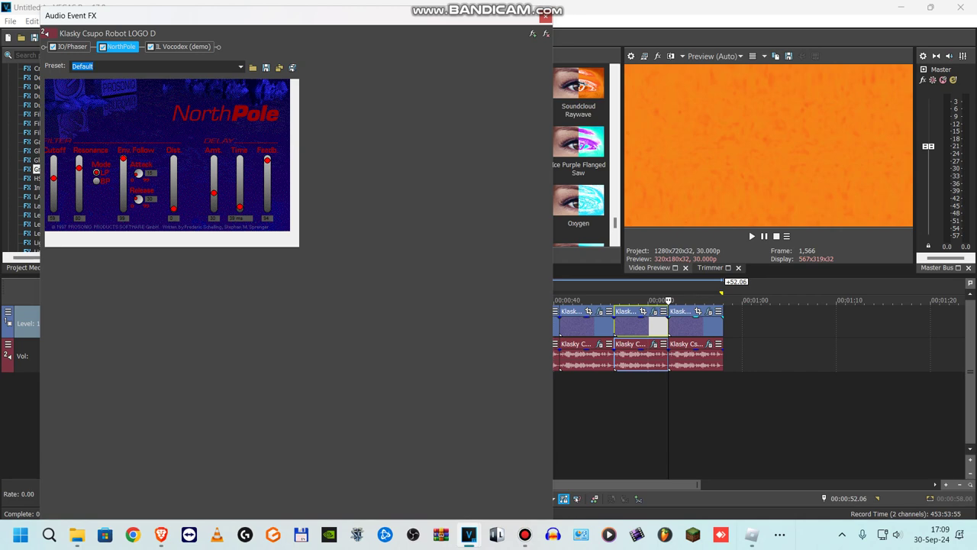
{"action": "left_click", "coordinate": [183, 47]}
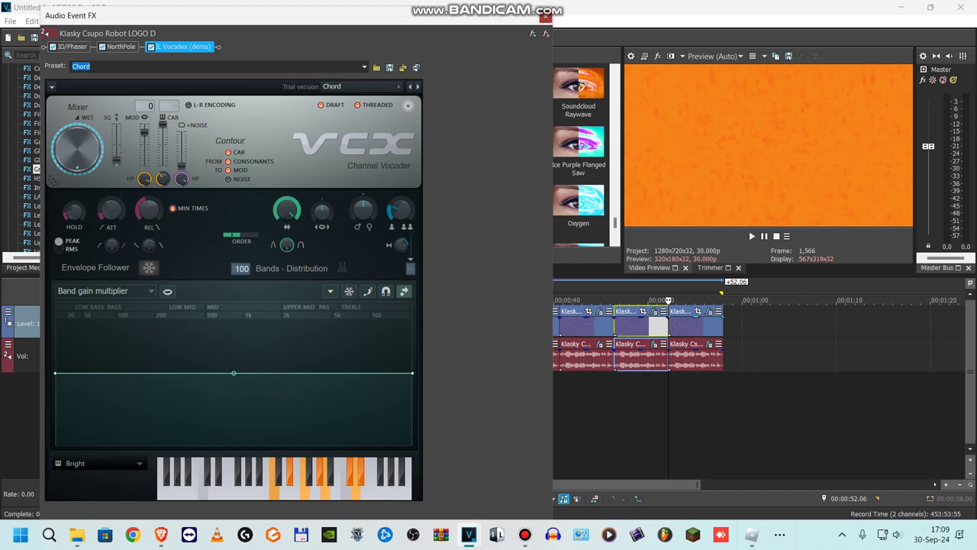
{"action": "left_click", "coordinate": [546, 15]}
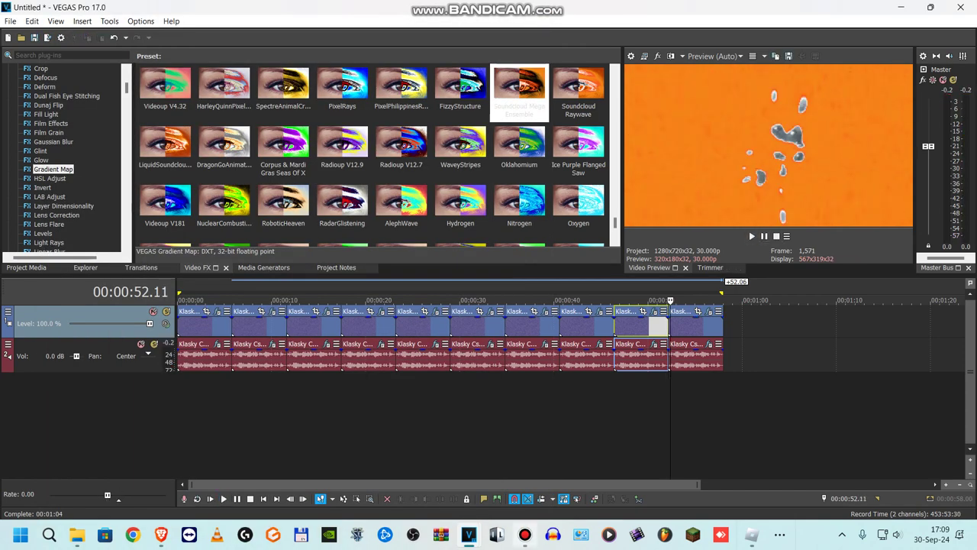